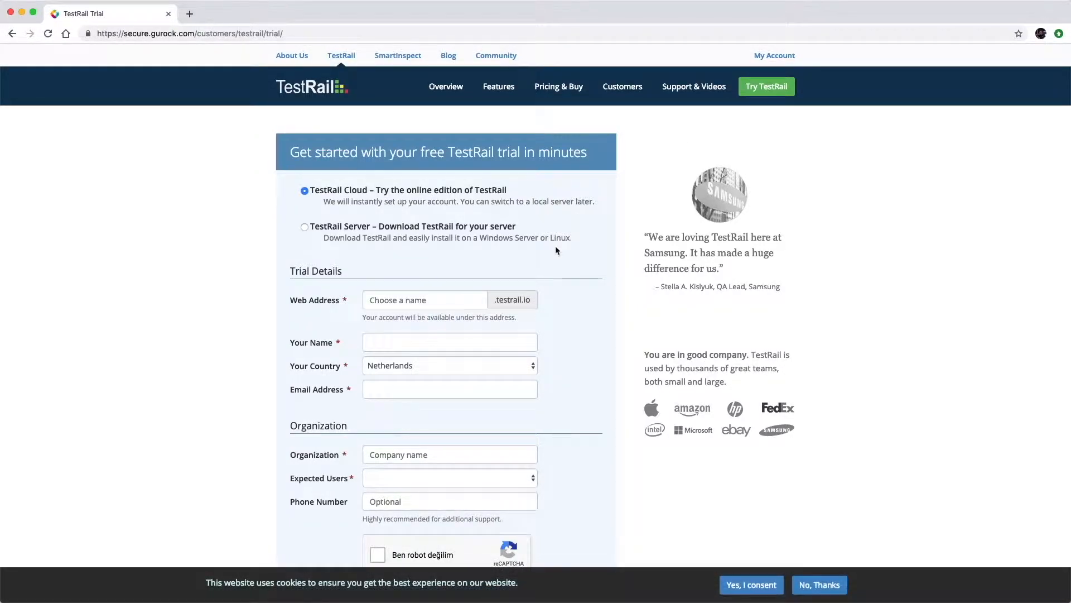
Scroll down the TestRail trial page to the TestRail Cloud sign-up form.
scroll(555, 302, down, 1)
Enter web address 'softwaretestingmasterclass', your name, your e-mail and organization STM in the trial form.
click(424, 289)
text(so)
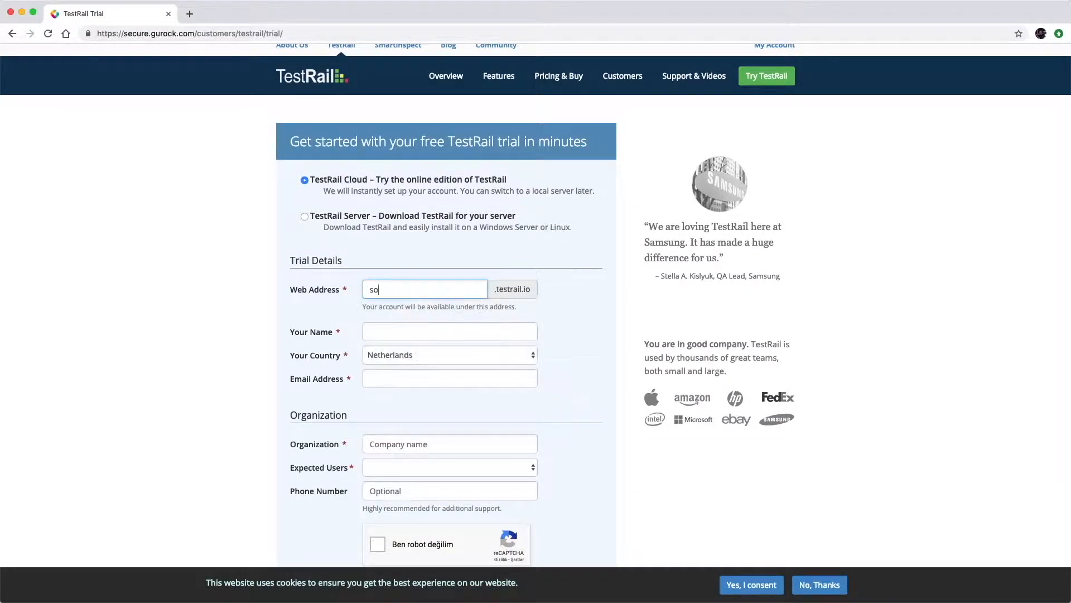
text(ftwaretestingmasterclass)
key(Tab)
text(Ozan)
key(Tab)
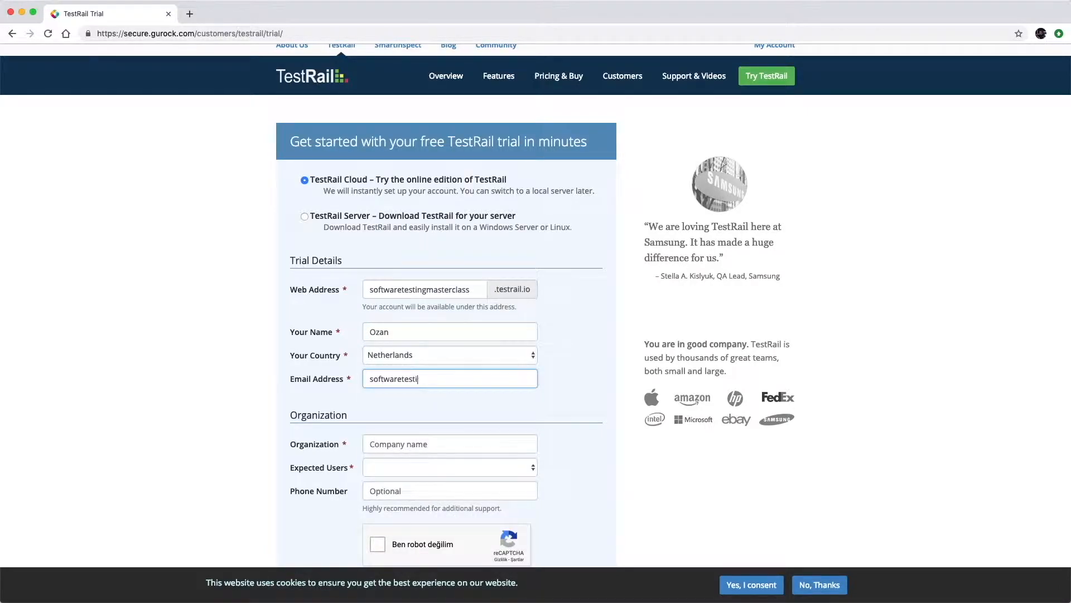
scroll(476, 411, down, 1)
key(Tab)
text(STM)
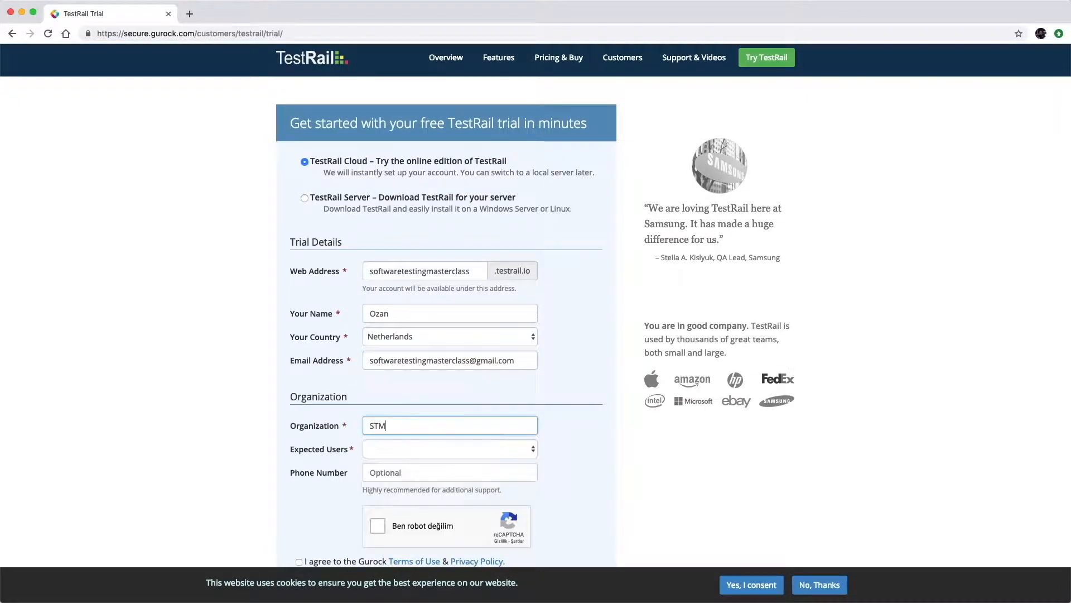
Set Expected Users to 1, tick reCAPTCHA and both agreements, and submit the trial sign-up.
scroll(525, 434, down, 1)
click(524, 427)
click(519, 436)
scroll(598, 452, down, 3)
click(380, 377)
click(300, 414)
click(300, 432)
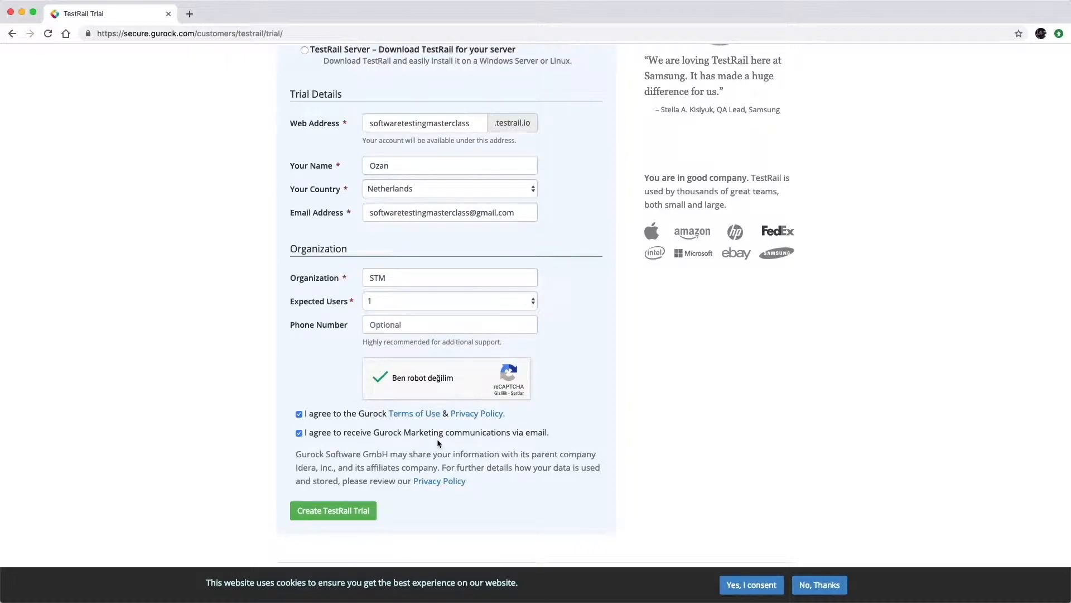
click(343, 518)
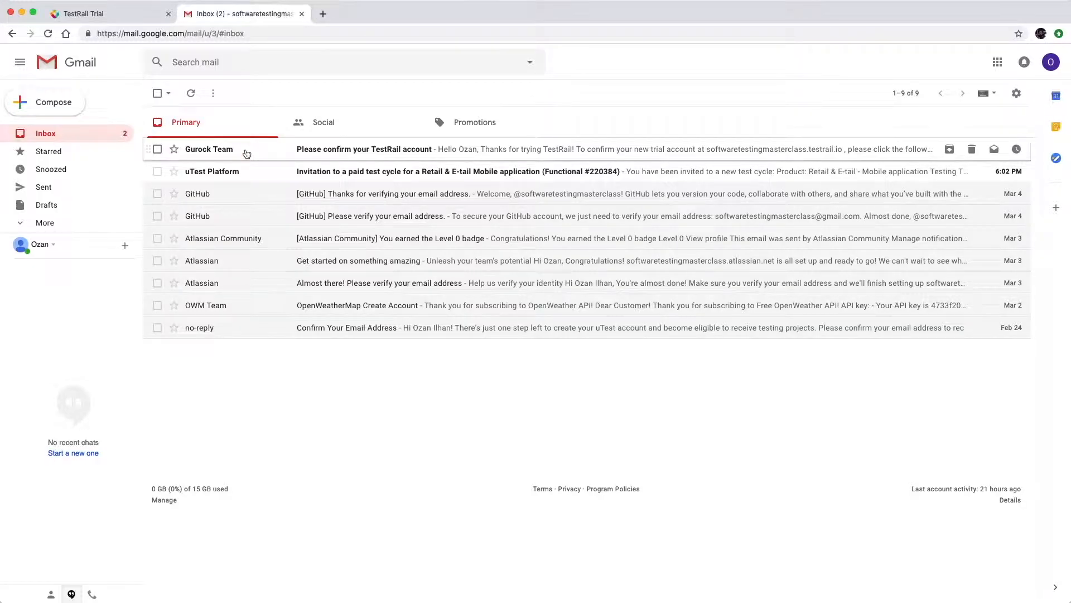
Confirm the trial registration from the Gurock Team email, then close the Gmail tab.
click(246, 153)
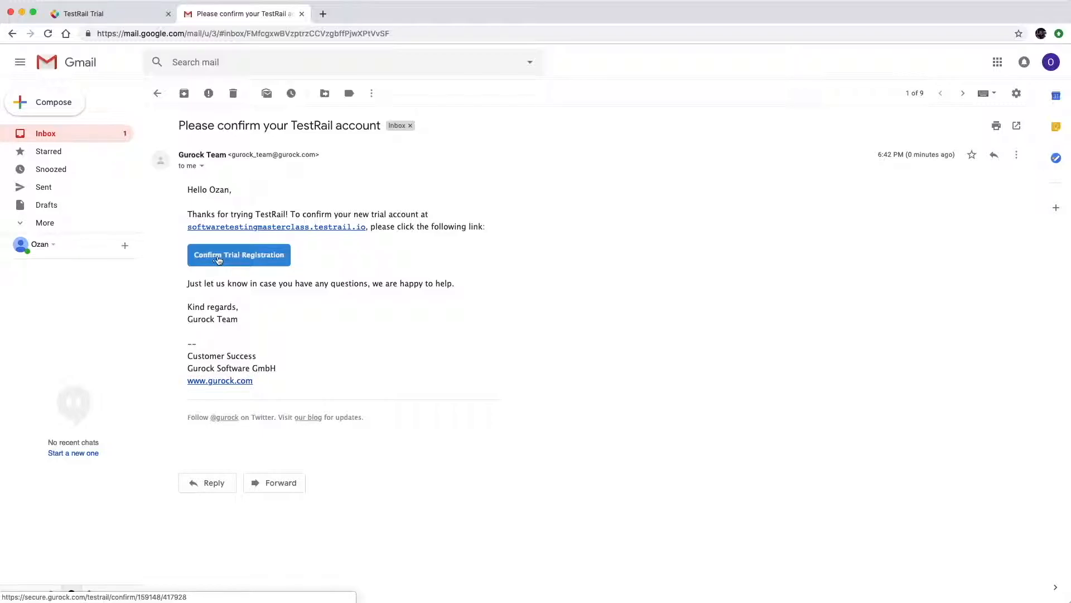
click(246, 254)
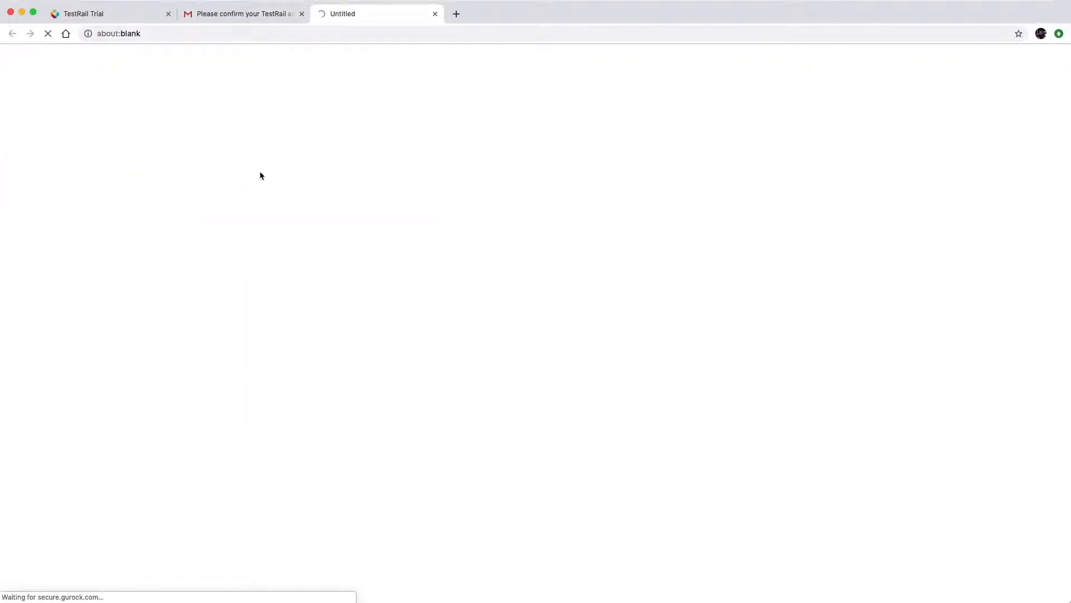
click(302, 13)
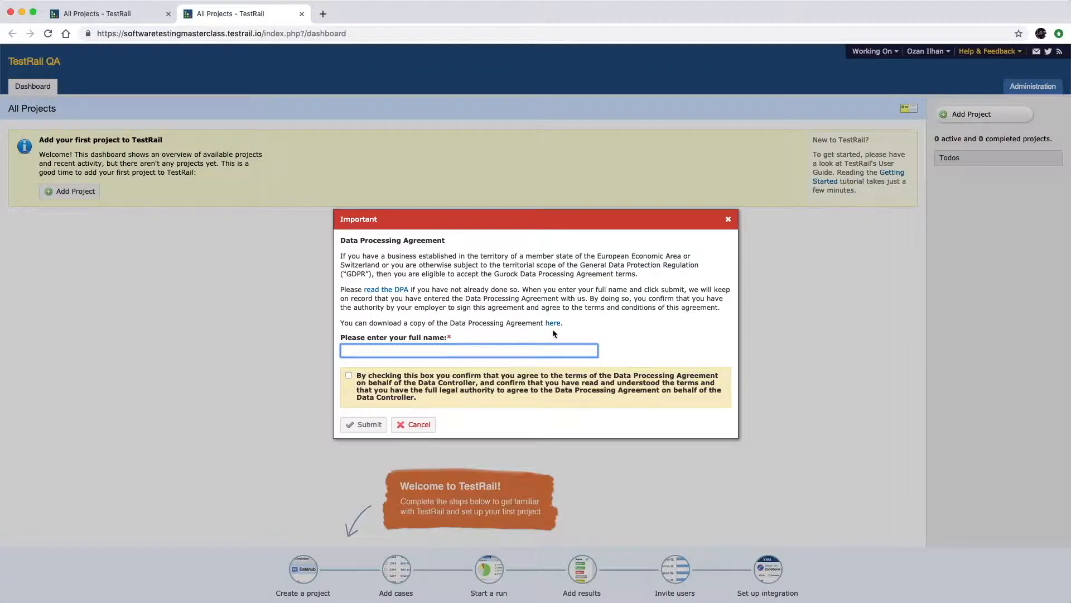
Sign the Data Processing Agreement with your full name, then begin adding a project.
click(585, 378)
click(363, 424)
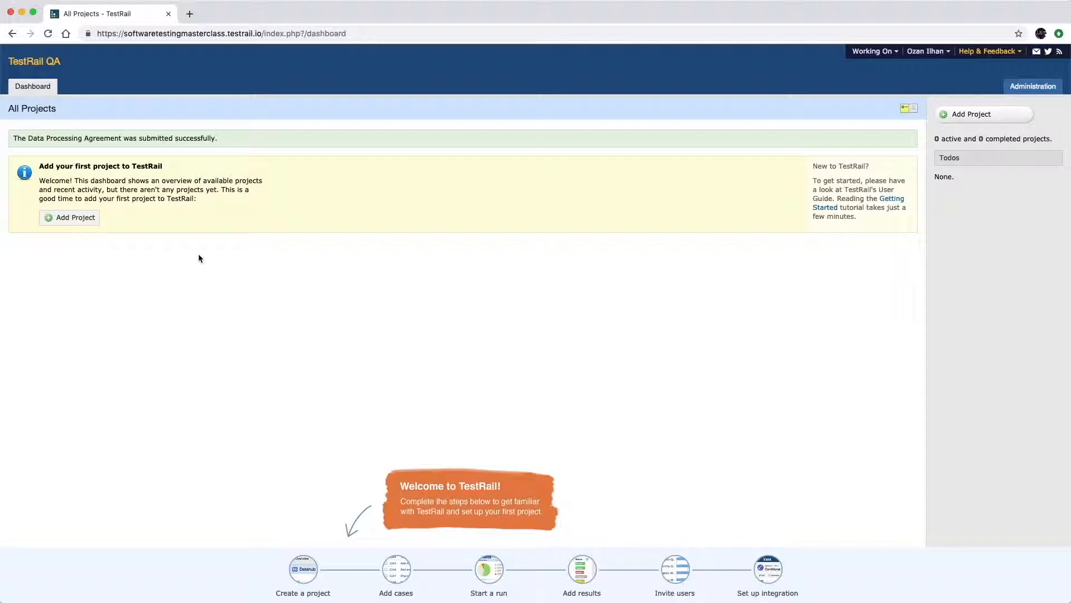
click(78, 217)
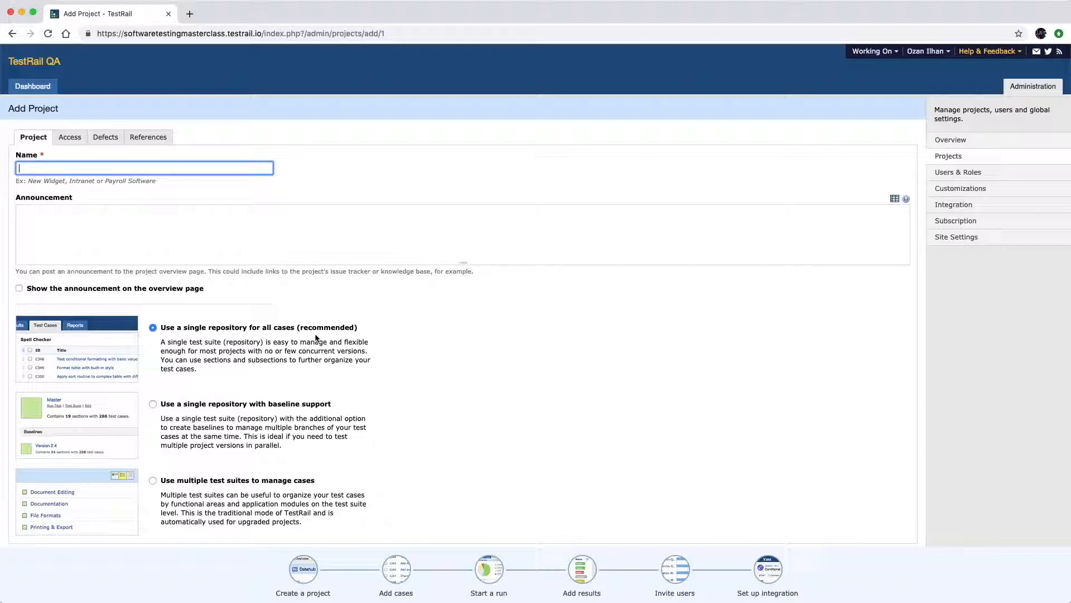
Create project 'Software Testing Masterclass' with the announcement 'Testing practice' shown on its overview.
text(Soft)
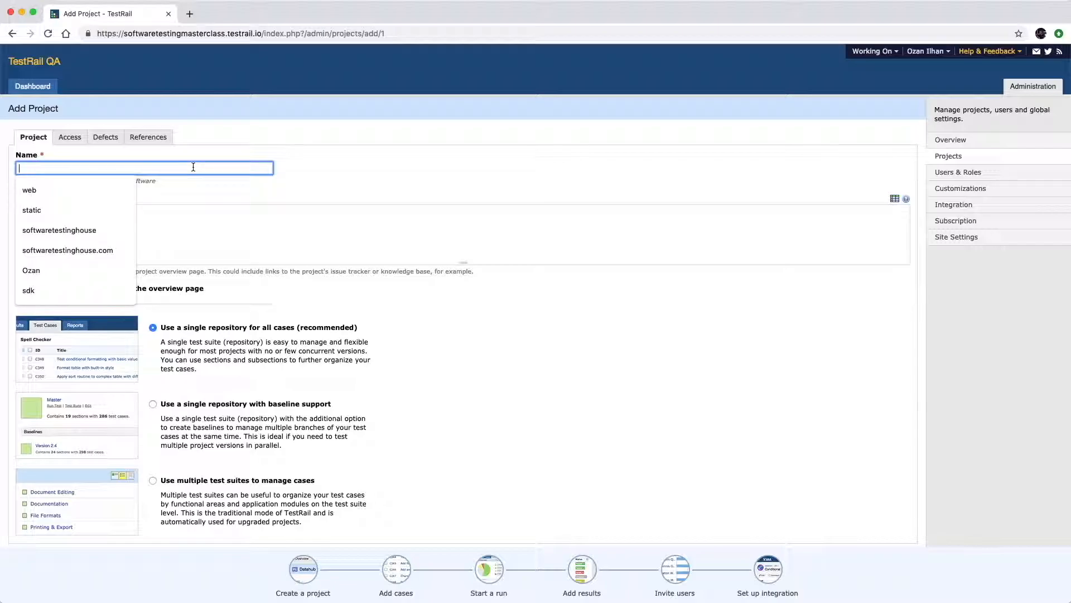
text(ware Testing Master)
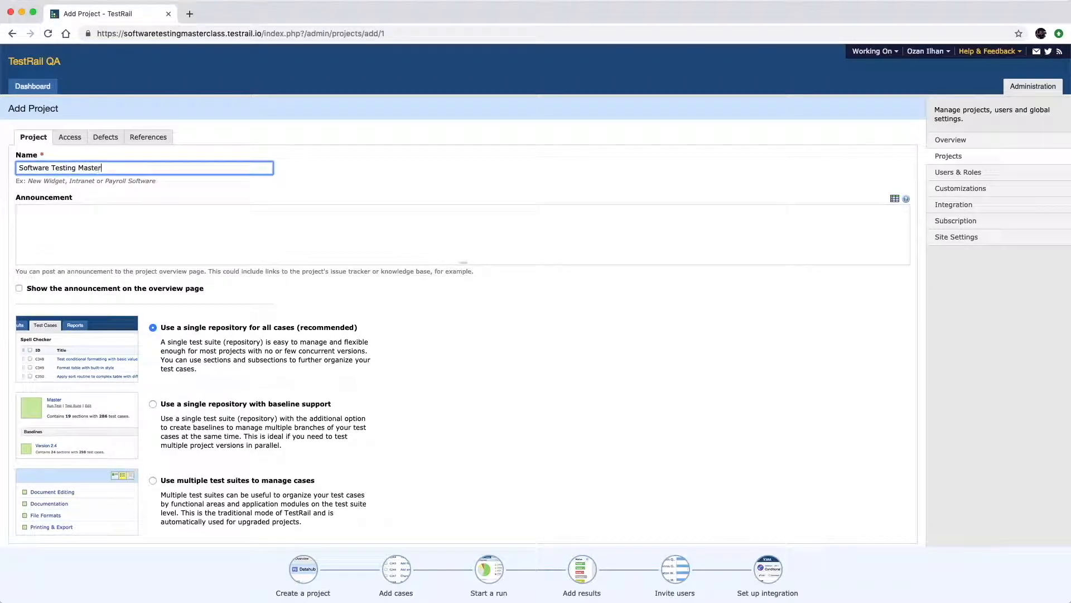
text(class)
key(Tab)
text(Testing practice)
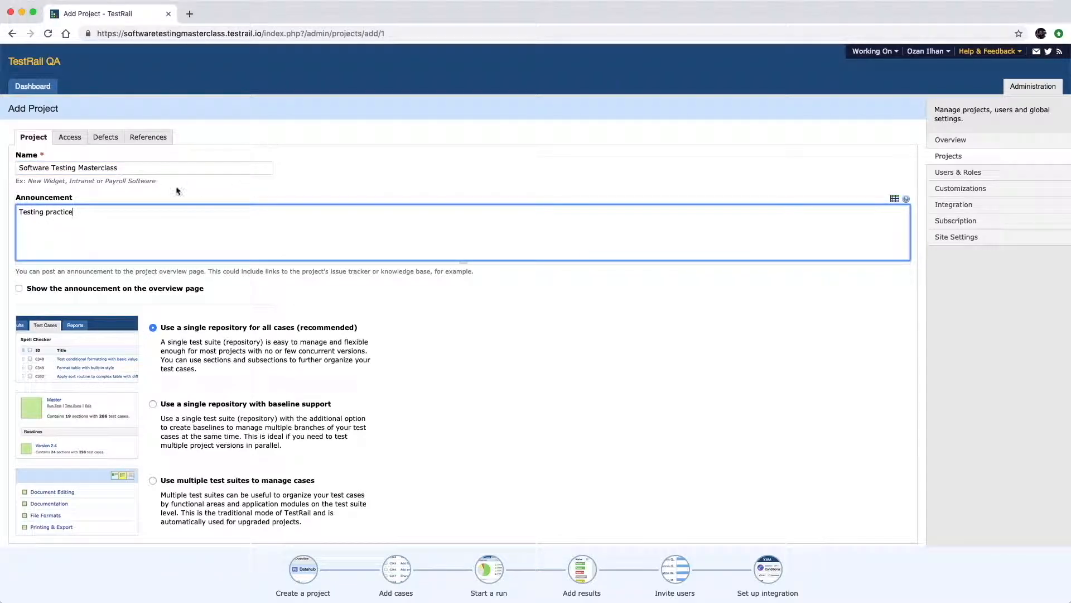
click(142, 289)
scroll(335, 363, down, 2)
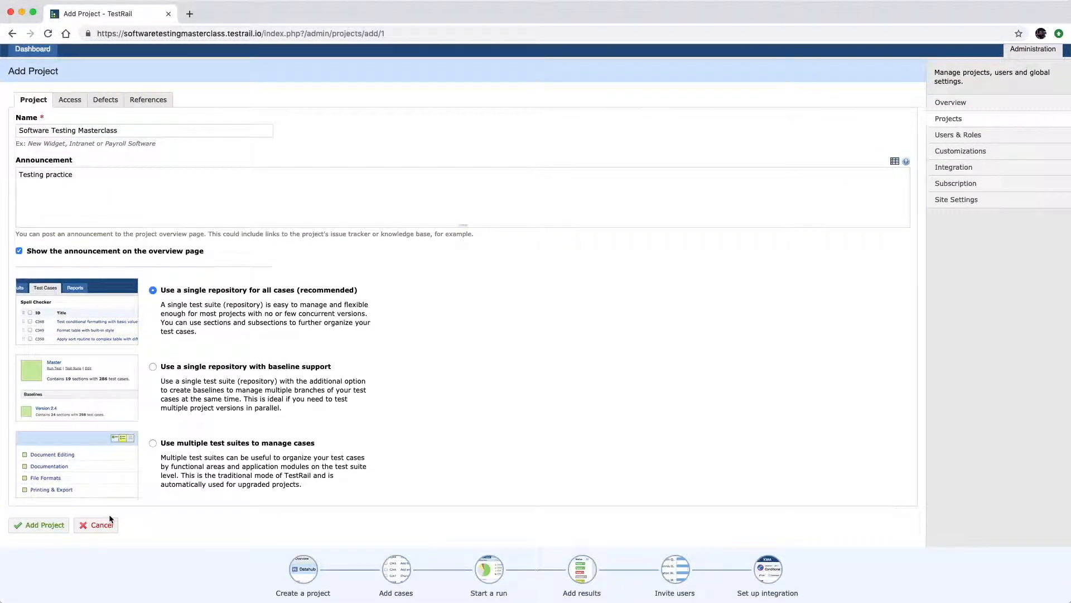
click(45, 526)
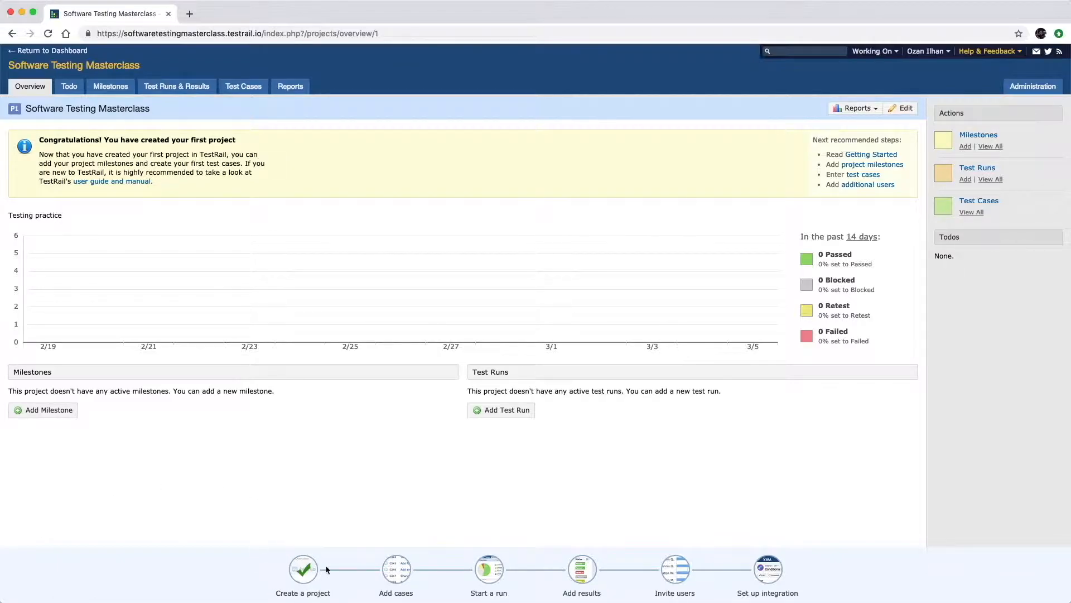
Go to the project's empty Test Cases page and start a new section.
mouse_move(402, 586)
click(247, 90)
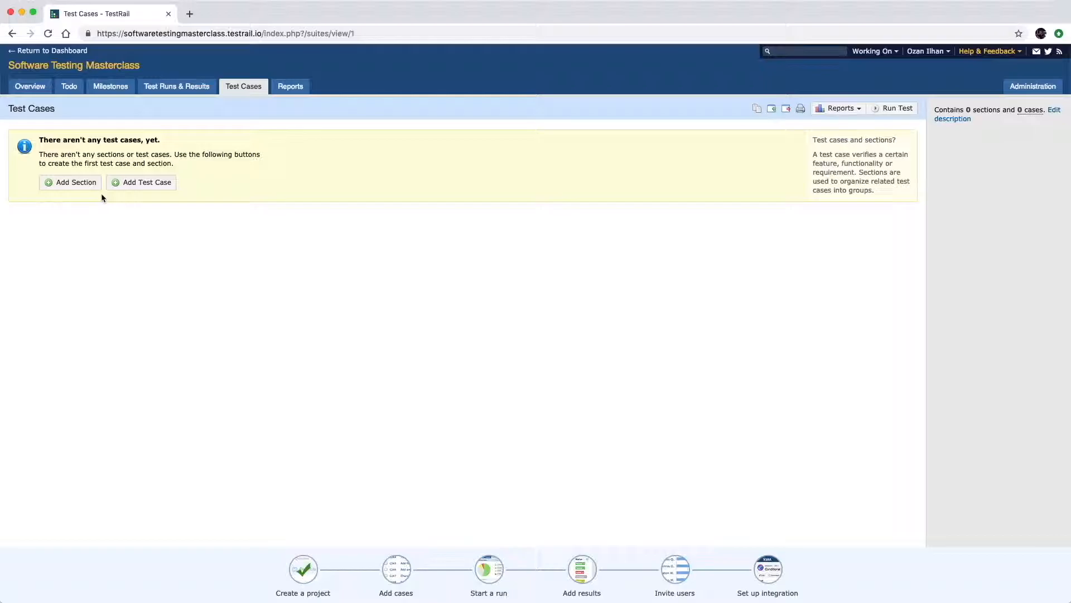
click(83, 184)
Add sections 'User Log In', 'Money Transfer' and 'Bank account creation'.
text(User Log ing)
key(BackSpace)
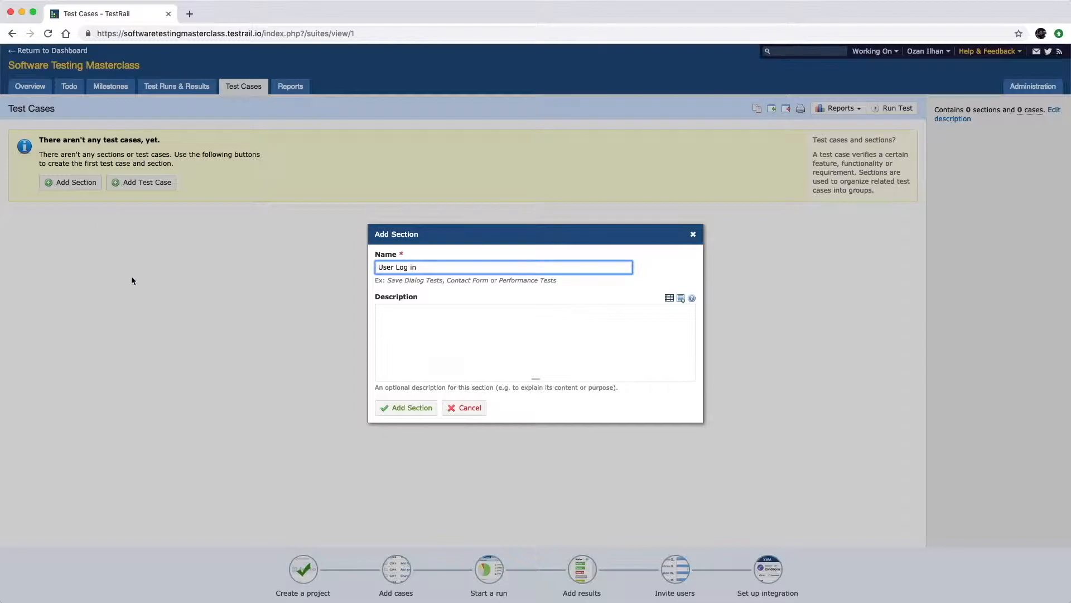
click(412, 408)
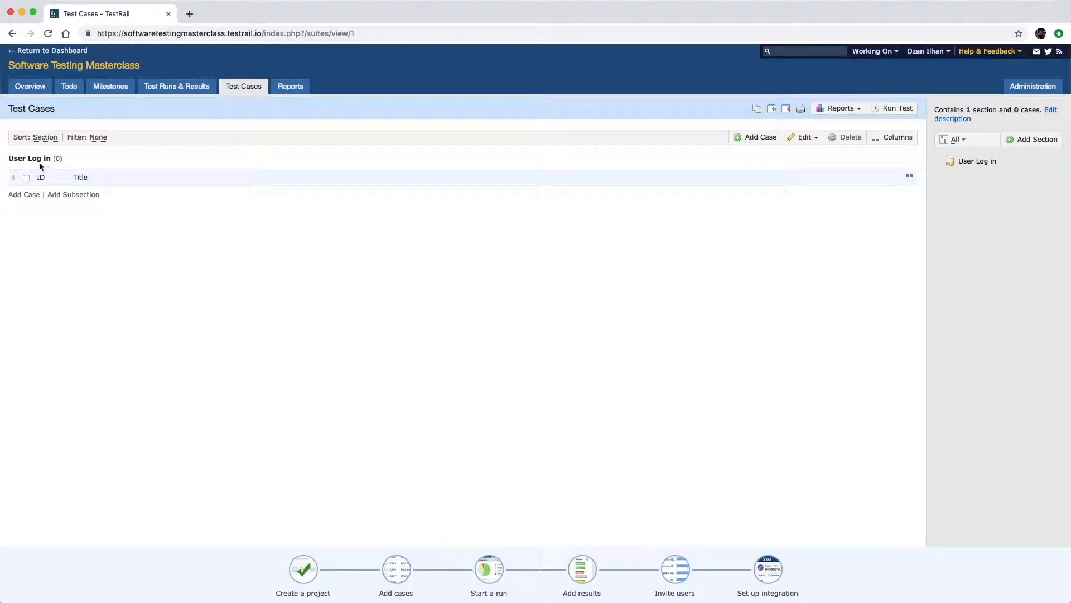
click(1031, 140)
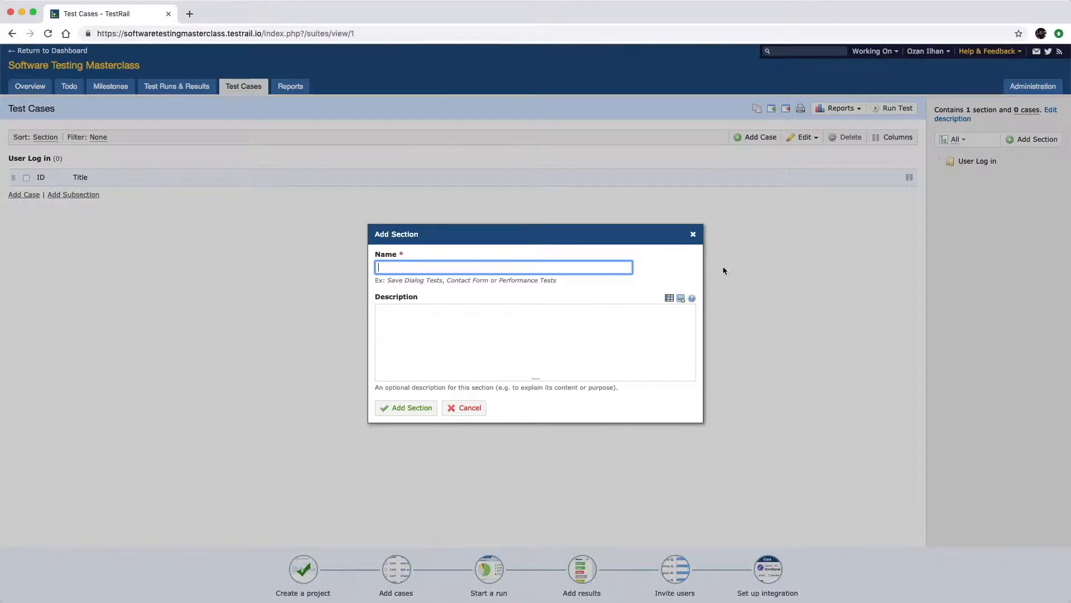
text(Money Transfer)
click(423, 410)
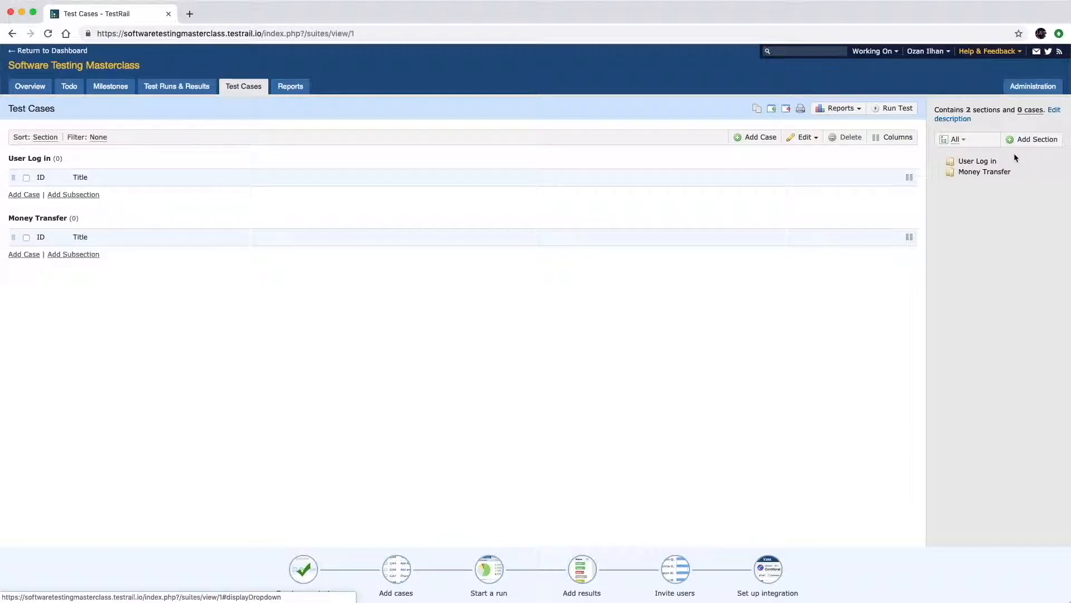
click(1031, 139)
text(Bank account creation)
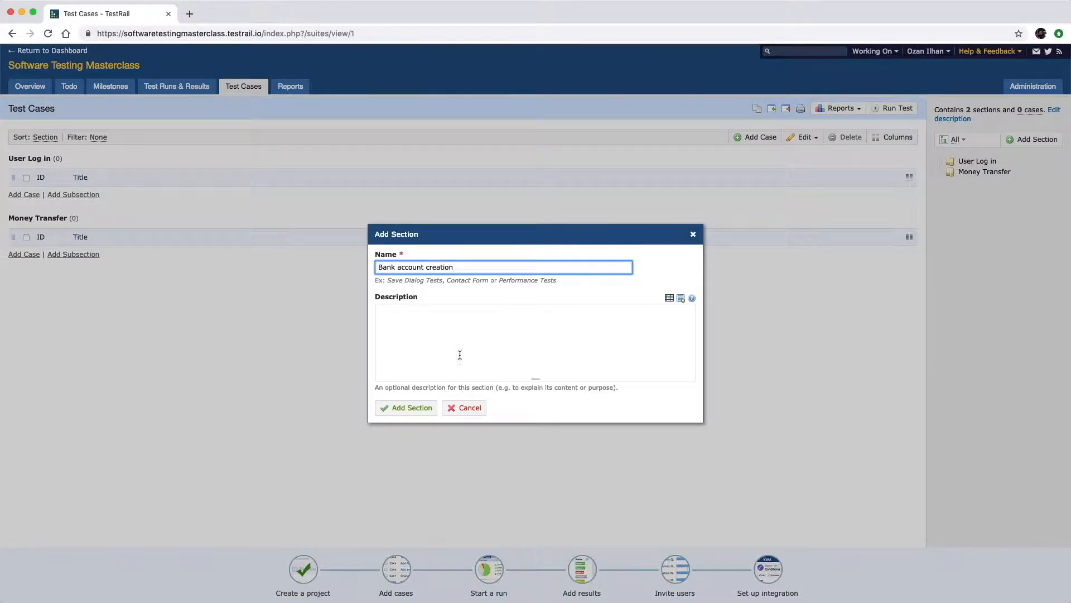
click(422, 408)
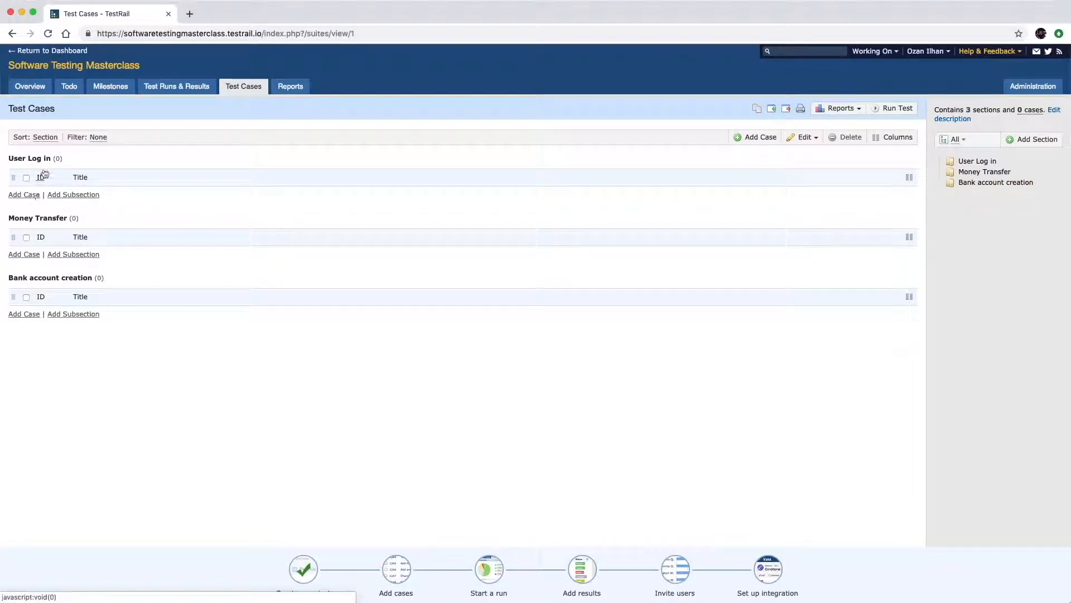
Add case C1 'User can log in with correct credentials' under User Log in.
click(35, 195)
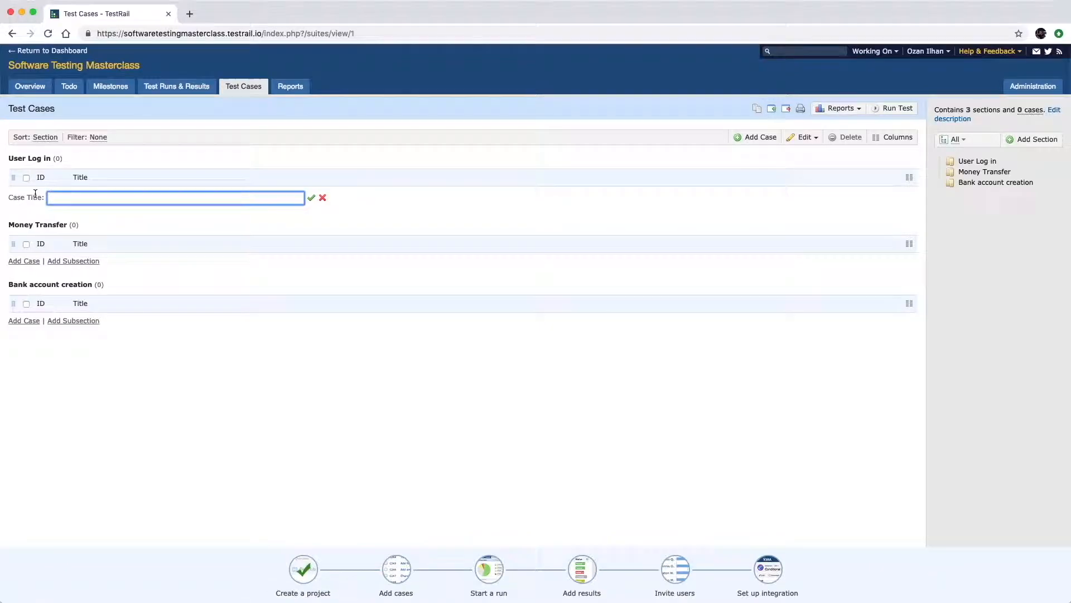
text(User can log in )
text(with correct credentoals)
key(BackSpace)
key(BackSpace)
key(BackSpace)
key(BackSpace)
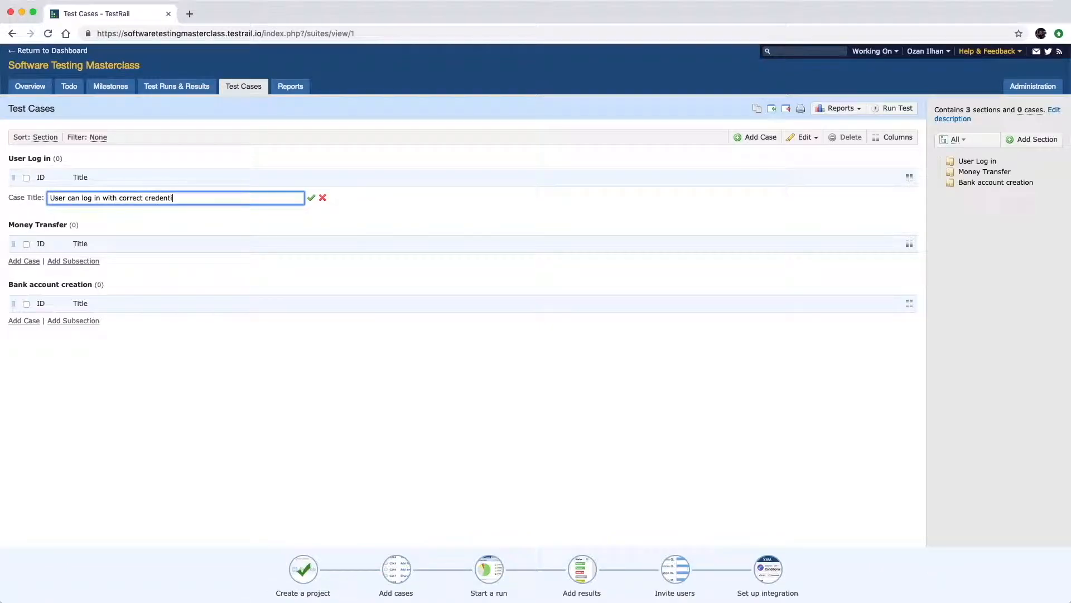
text(ials)
key(Return)
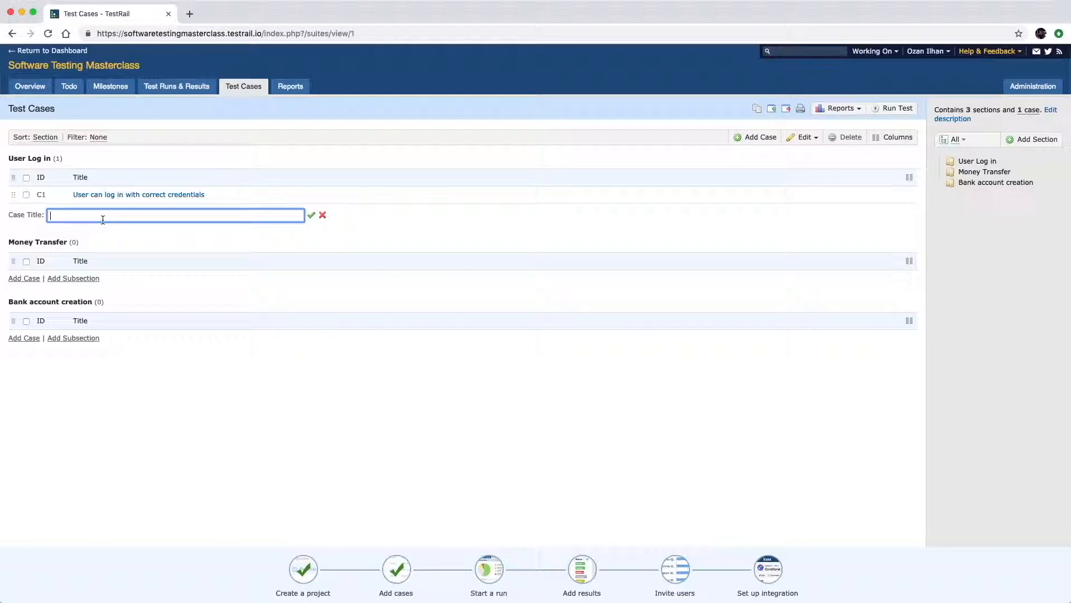
Add case C2 'User can not log in with incorrect credentials' and show C1's details.
text(User can not log in with incorrect credentials)
key(Return)
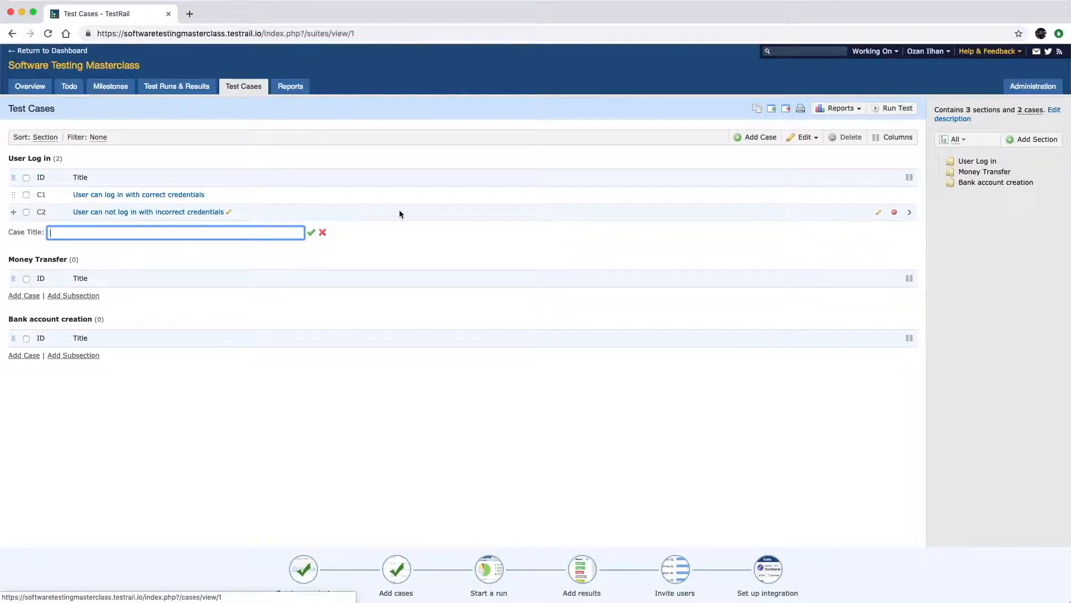
click(911, 196)
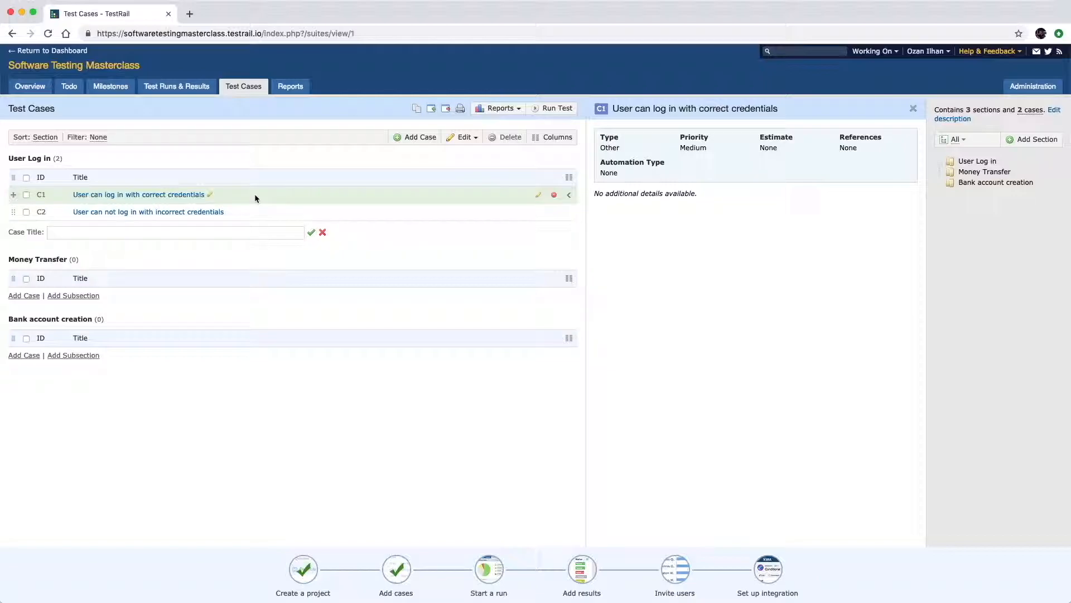
Edit case C1, keeping the Test Case (Text) template and setting type to Functional.
click(538, 197)
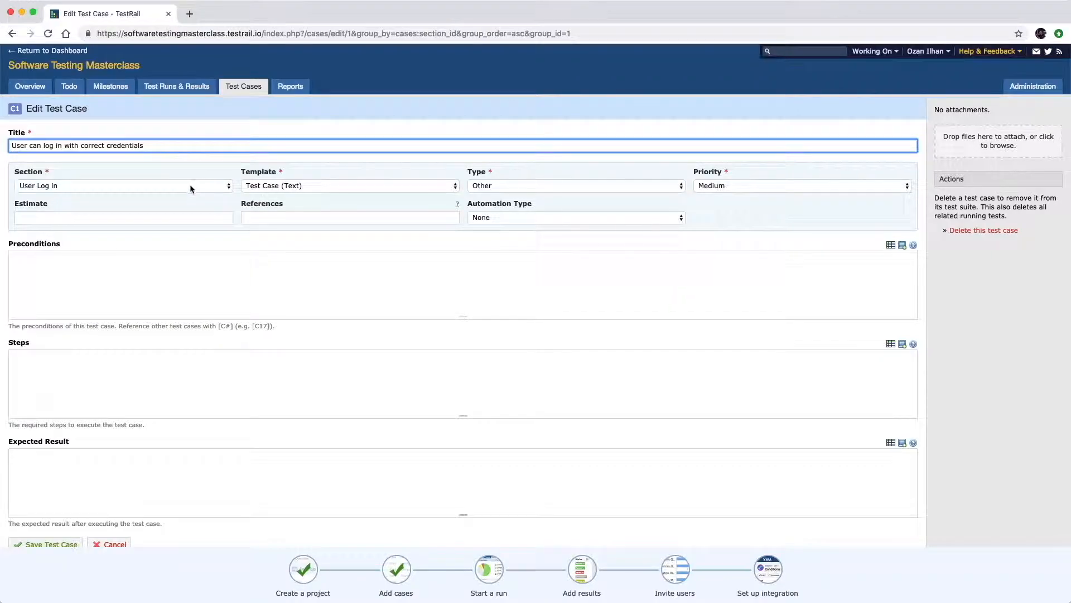
click(337, 186)
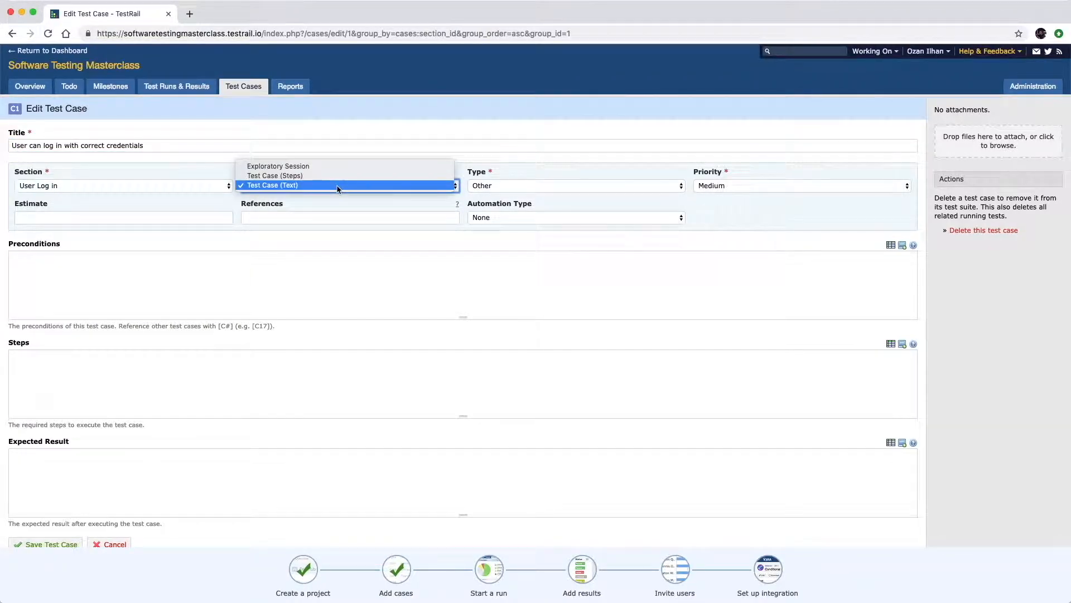
click(338, 187)
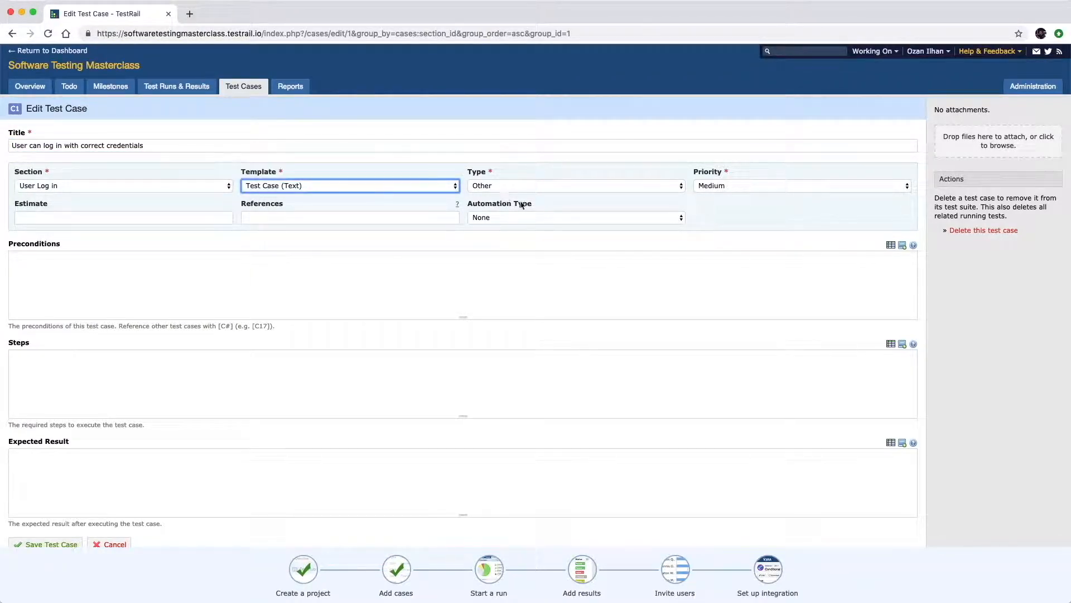
click(542, 188)
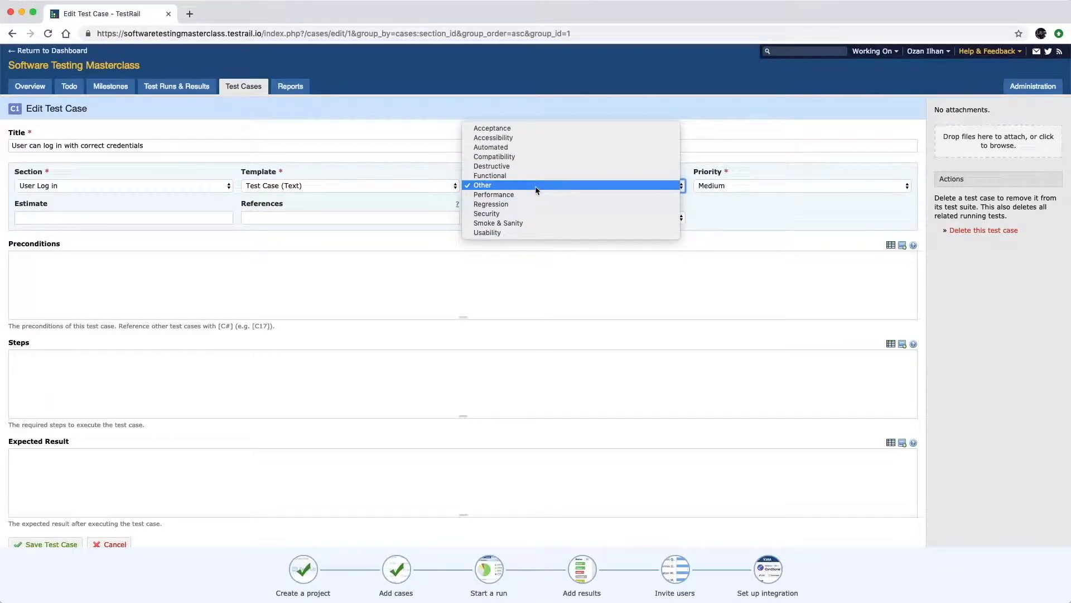
click(529, 204)
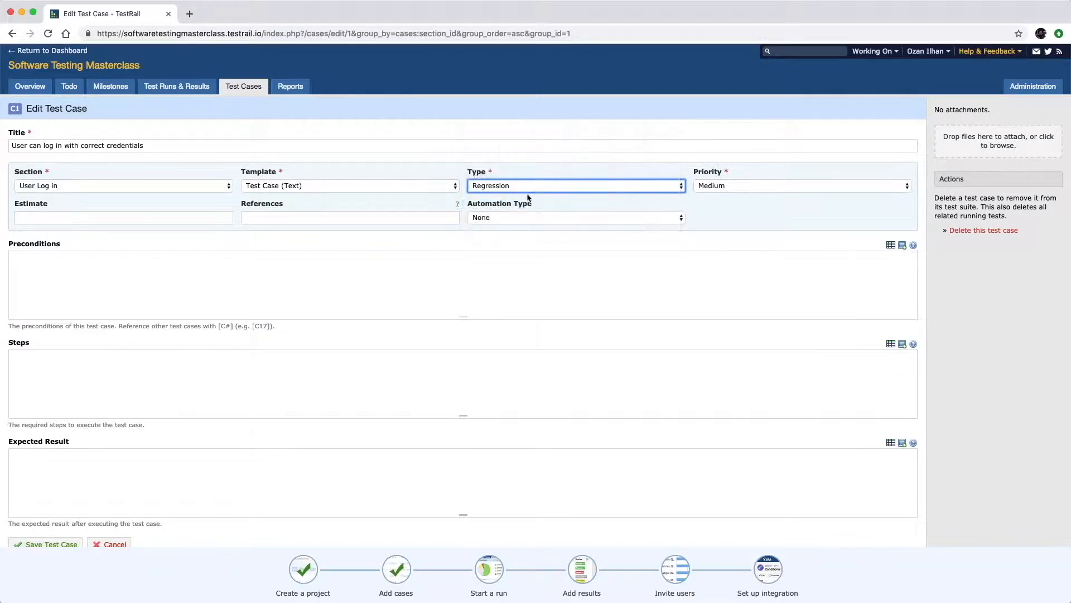
click(526, 186)
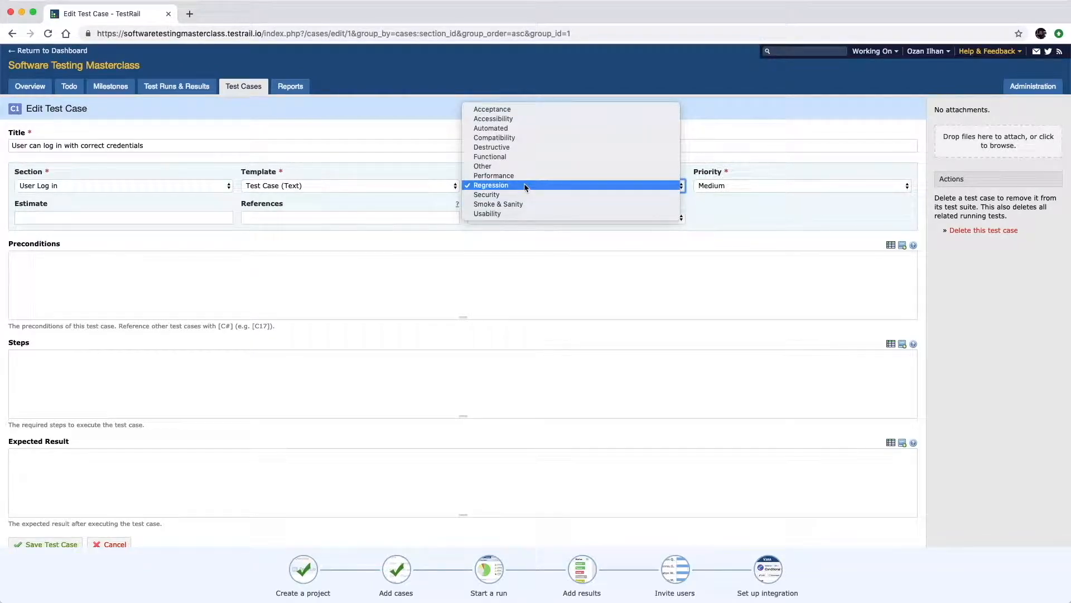
click(515, 156)
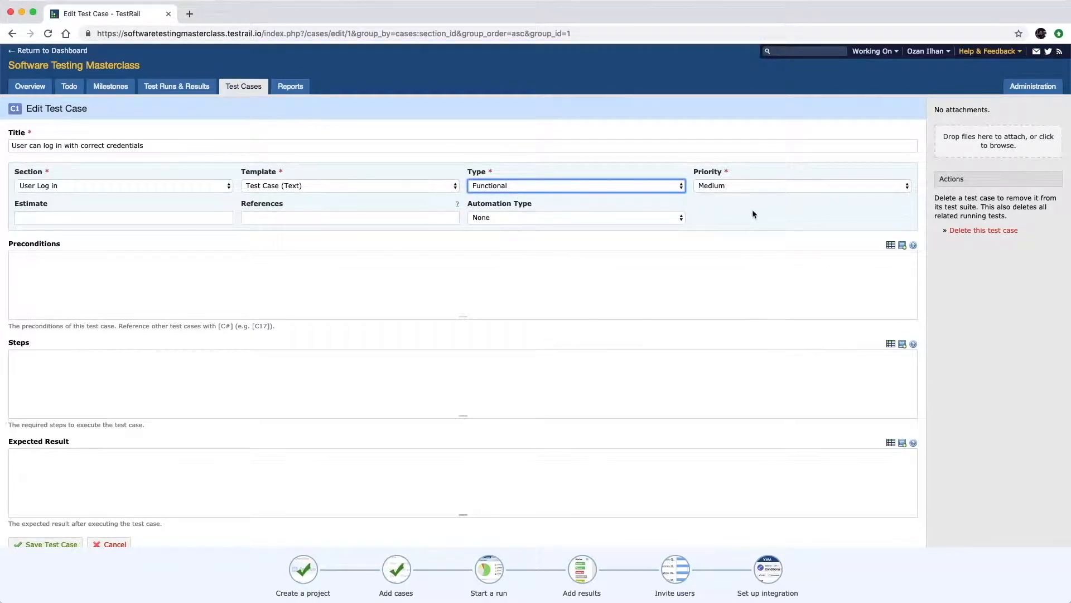
Set C1's priority to High and keep automation type as None.
click(719, 186)
click(715, 175)
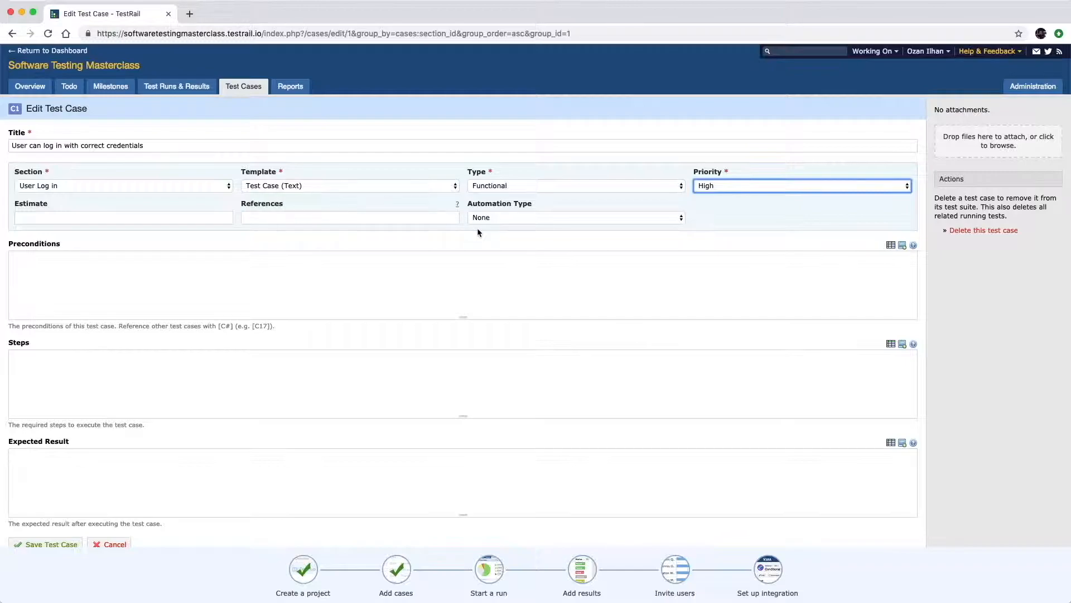
click(544, 217)
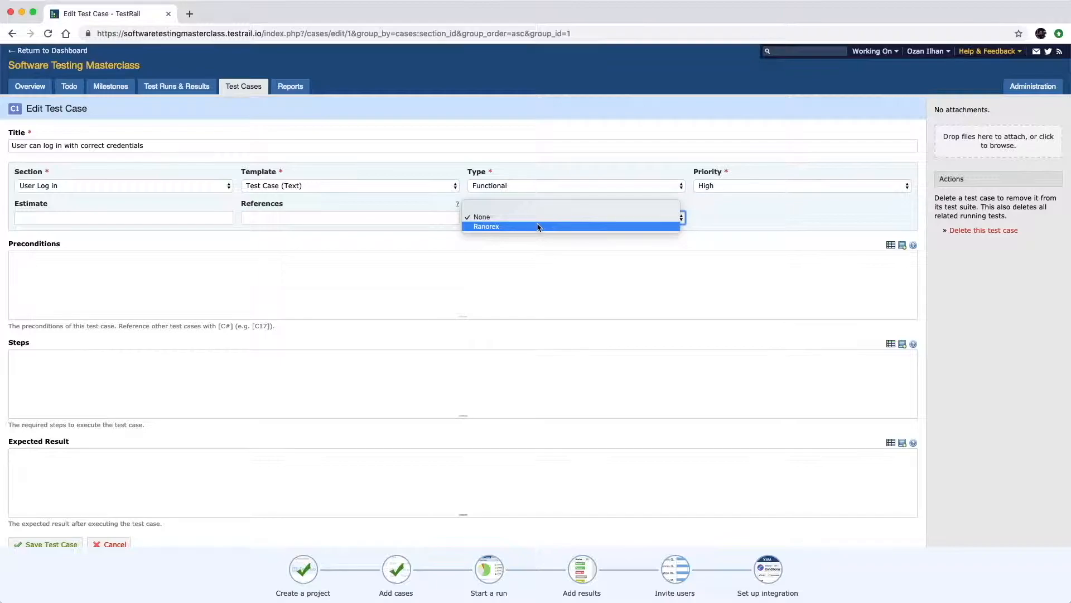
click(531, 217)
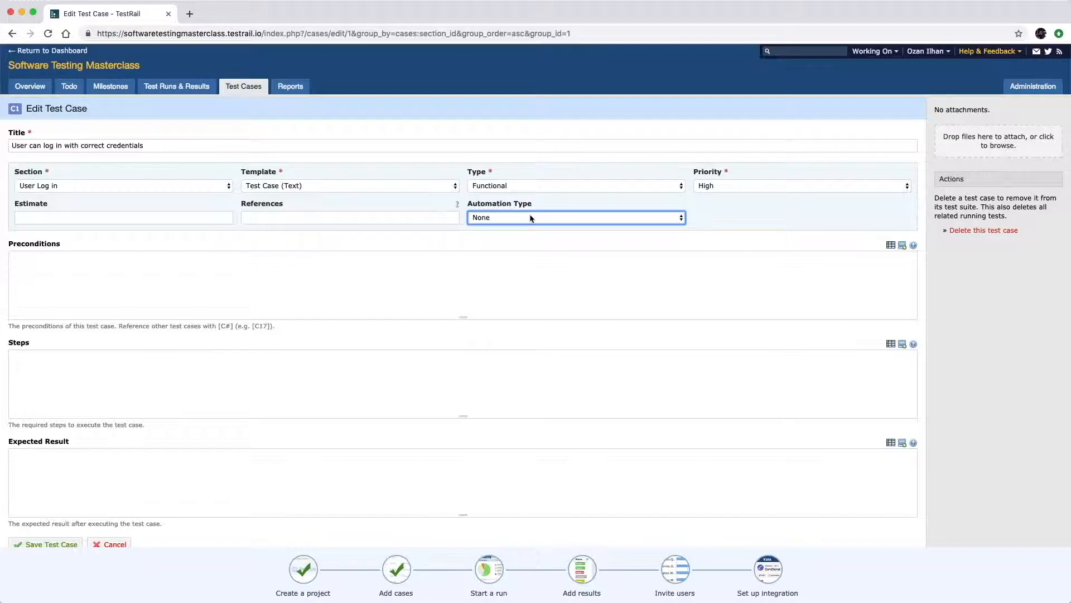
click(172, 258)
Enter C1's precondition 'Create a user and have correct user credentials before you start.'.
text(Create a user and have correct user credentials before you star)
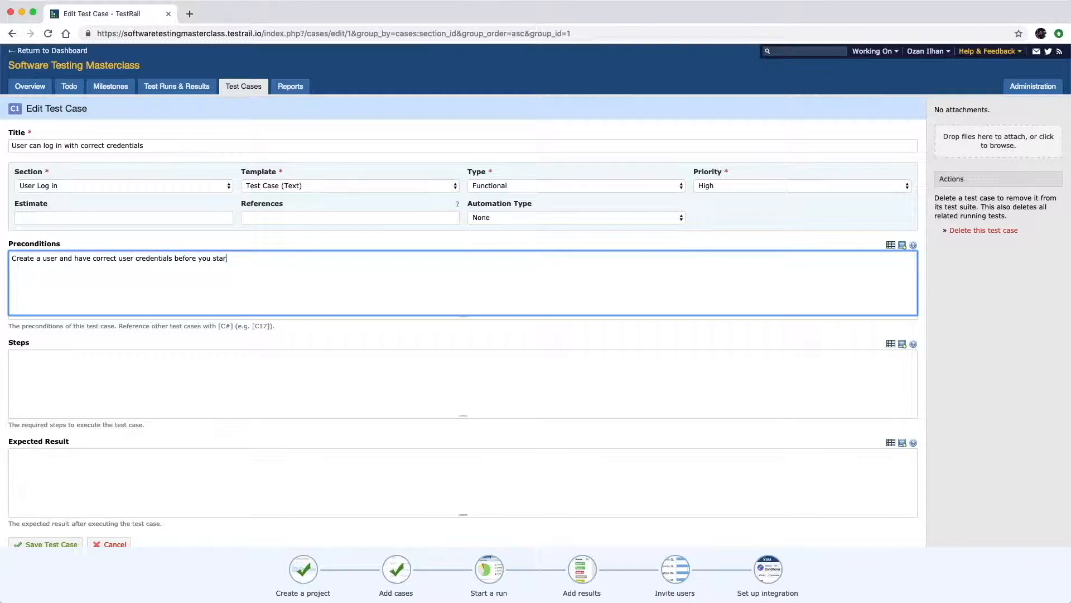
text(t.)
scroll(189, 339, down, 1)
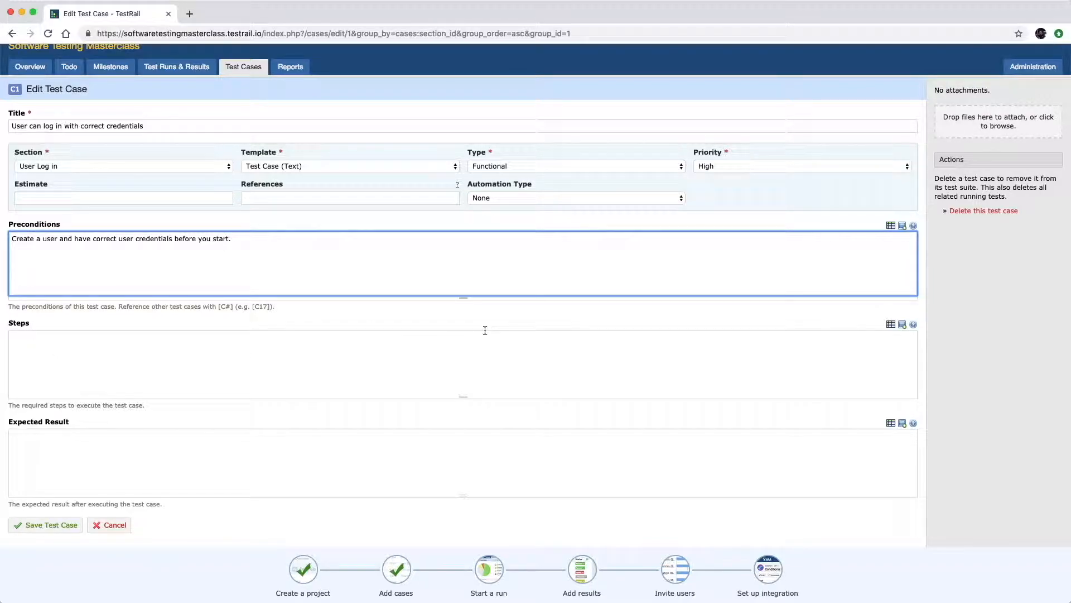
click(891, 324)
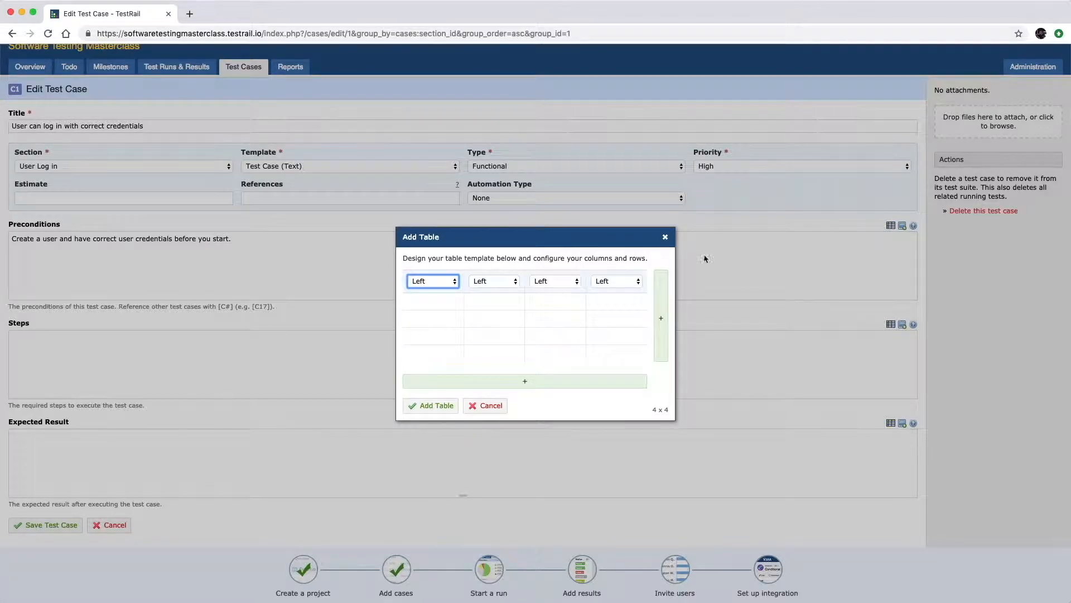
Cancel the table and image inserts, open the editor formatting reference, then return to C1's edit form.
click(666, 238)
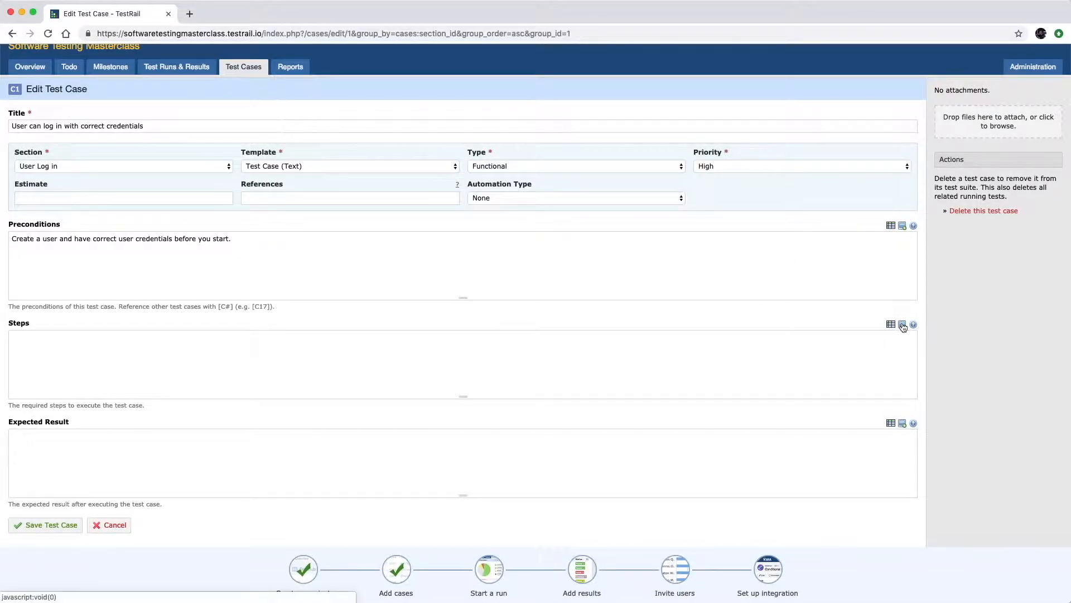
click(903, 325)
click(652, 240)
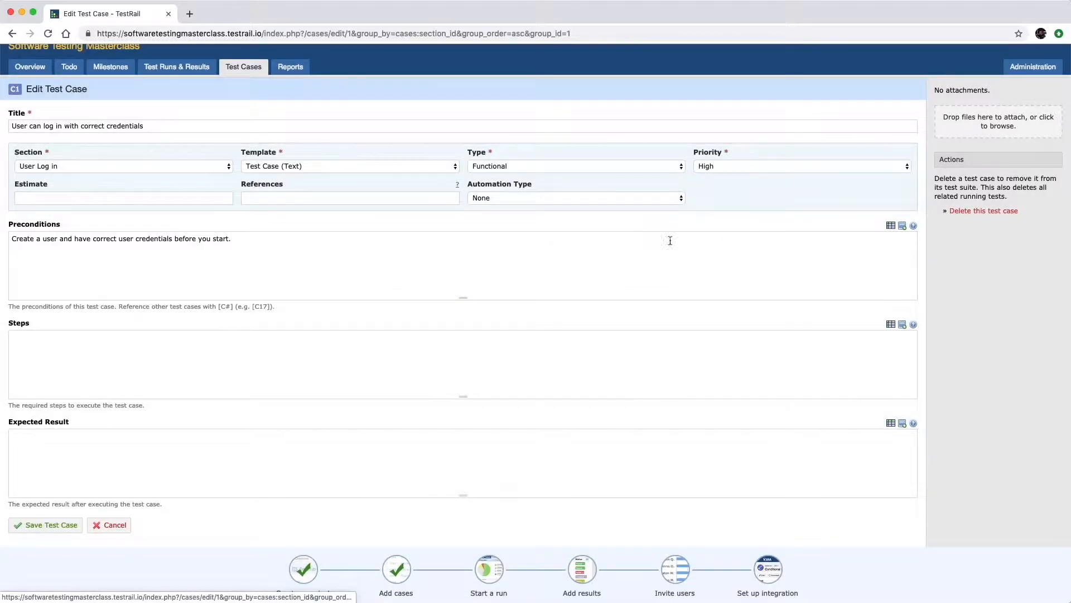
click(913, 325)
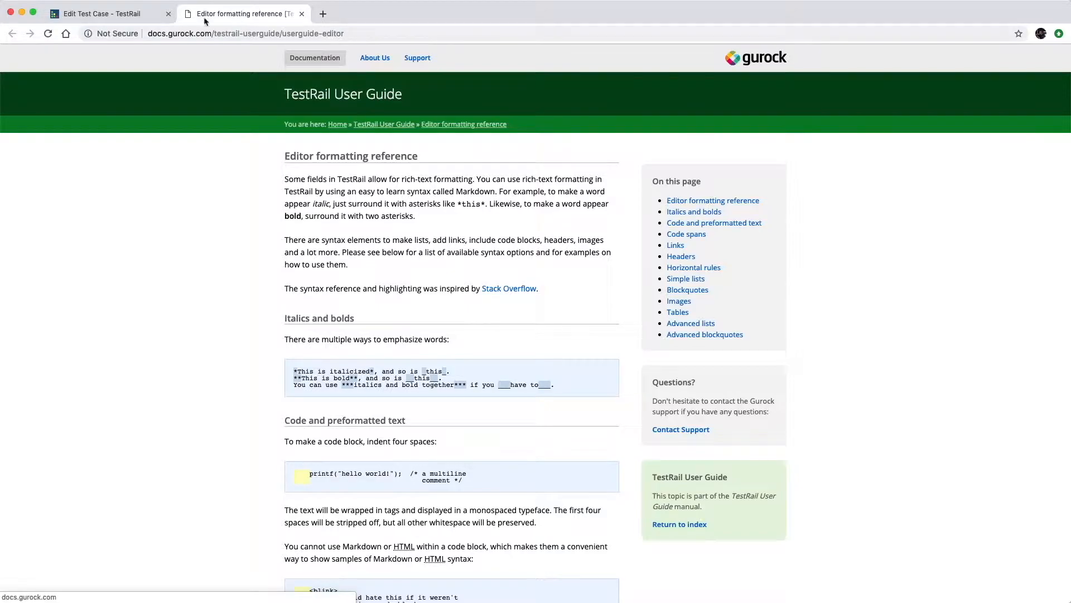
click(127, 14)
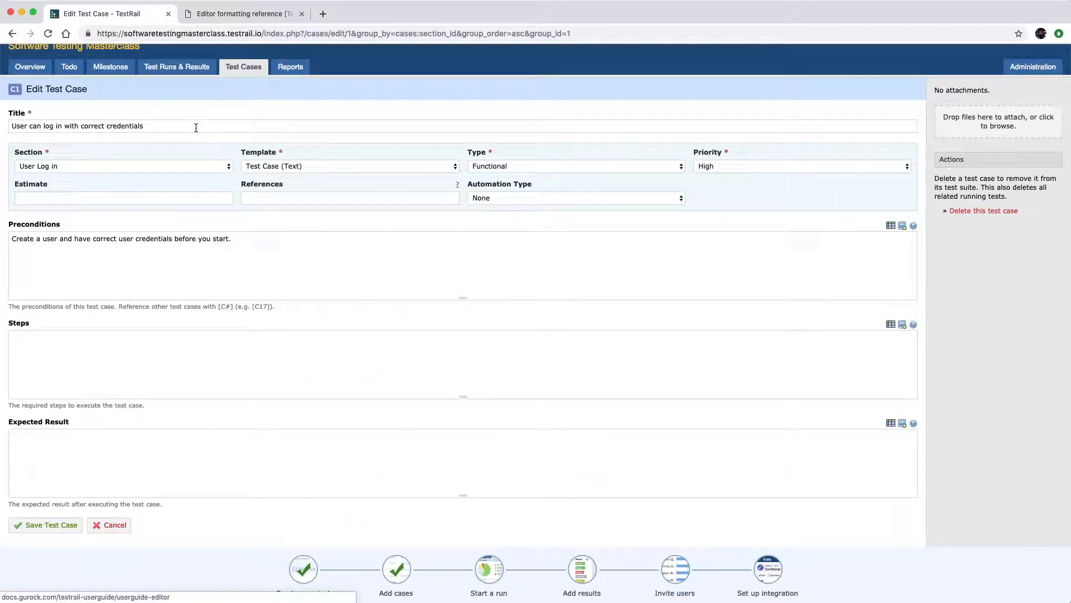
Enter the three numbered login steps in C1's Steps box, correcting 'textboxs' via spellcheck.
click(100, 353)
text(1- Open the website)
key(Return)
text(2- T)
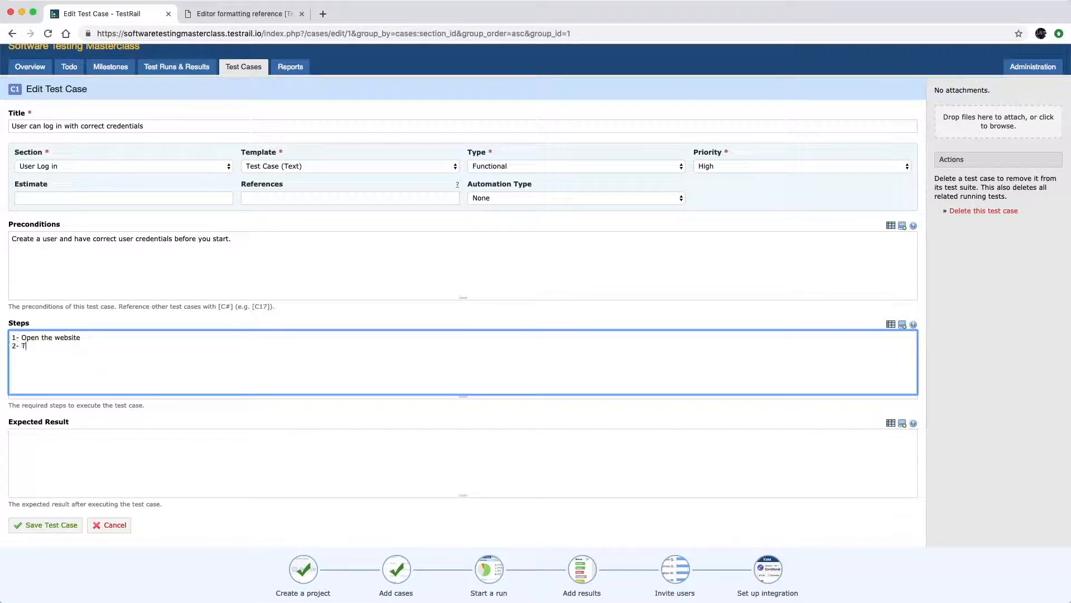
text(ype correct credentials in to login textboxs)
key(Return)
text(3- Click enter button)
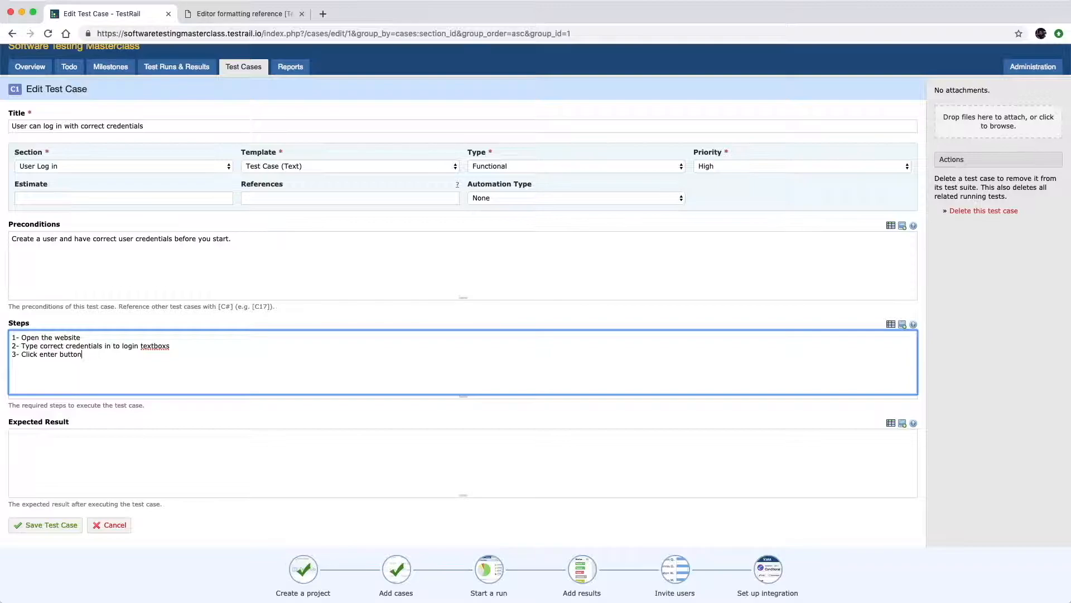
click(147, 356)
Set the expected result to 'User can log in to portal successfully.' and save C1.
click(113, 437)
text(User can log in to portal successfully.)
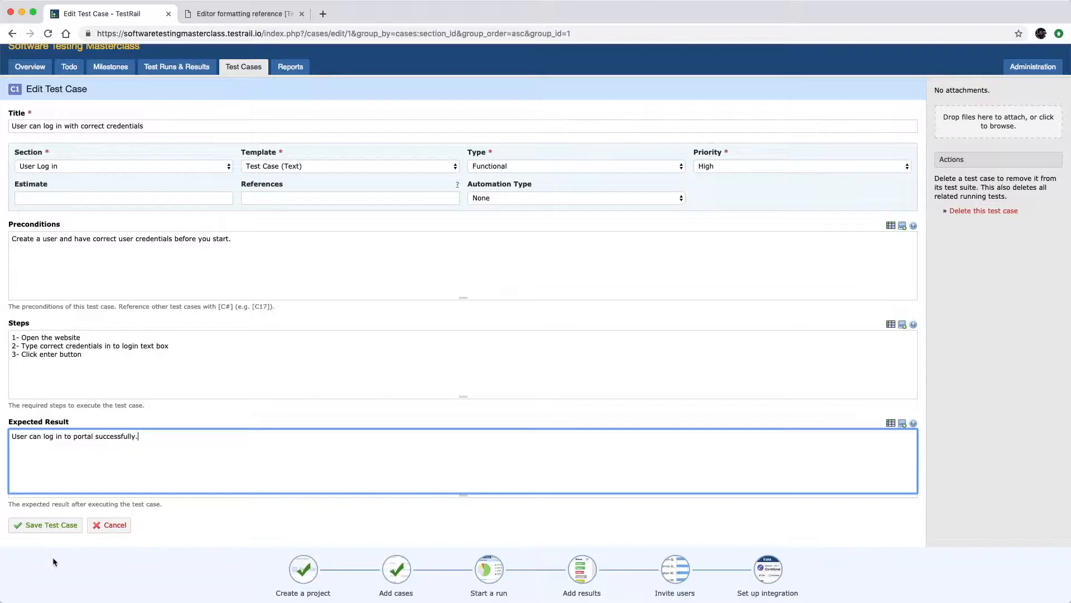
click(53, 528)
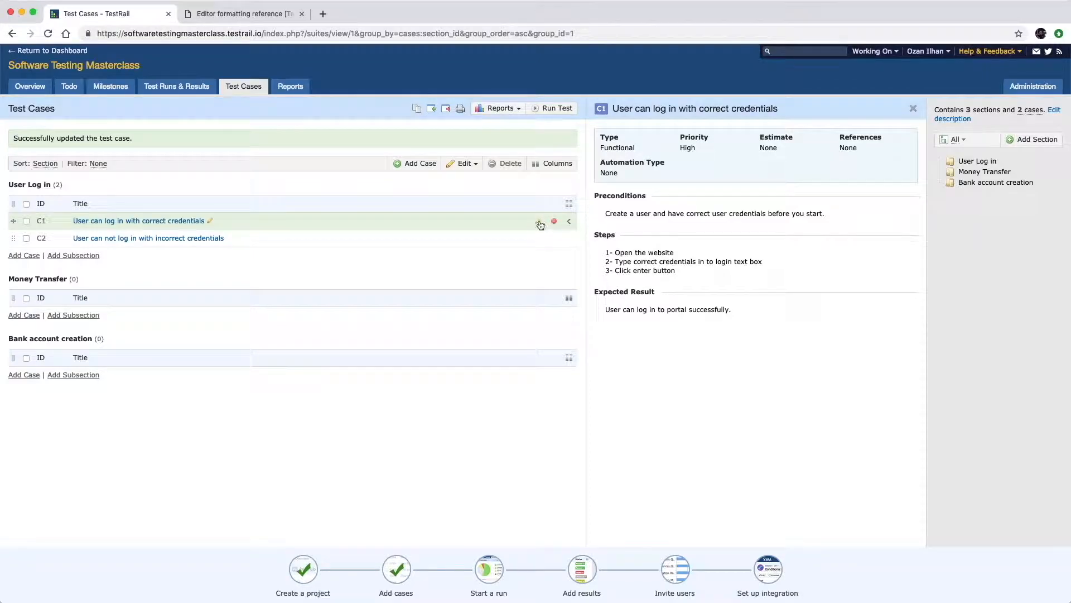
Start deleting case C1 from the list, then cancel so it stays.
click(554, 223)
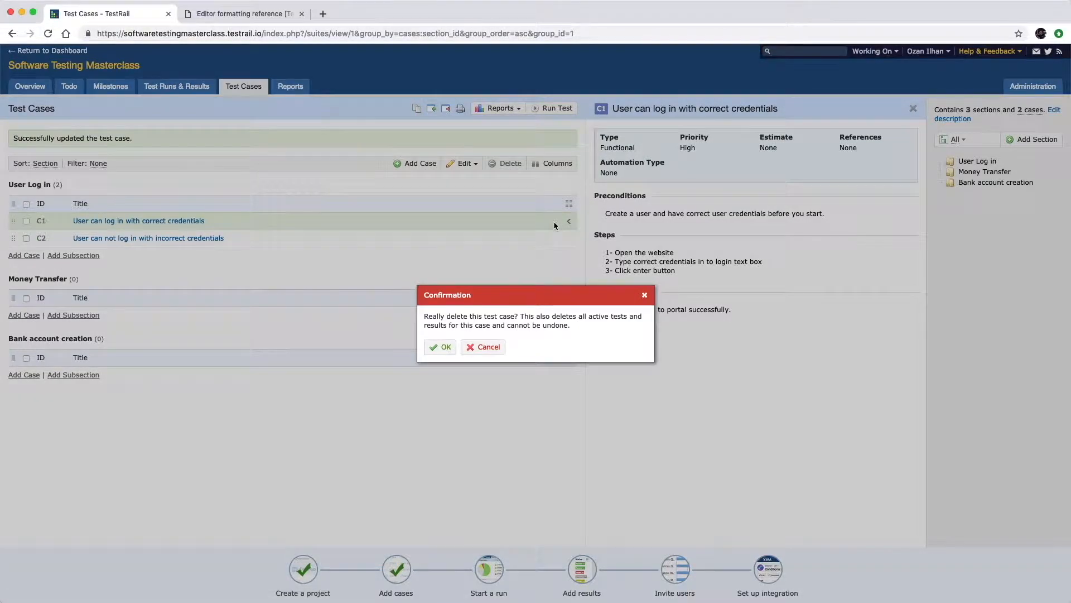
click(645, 295)
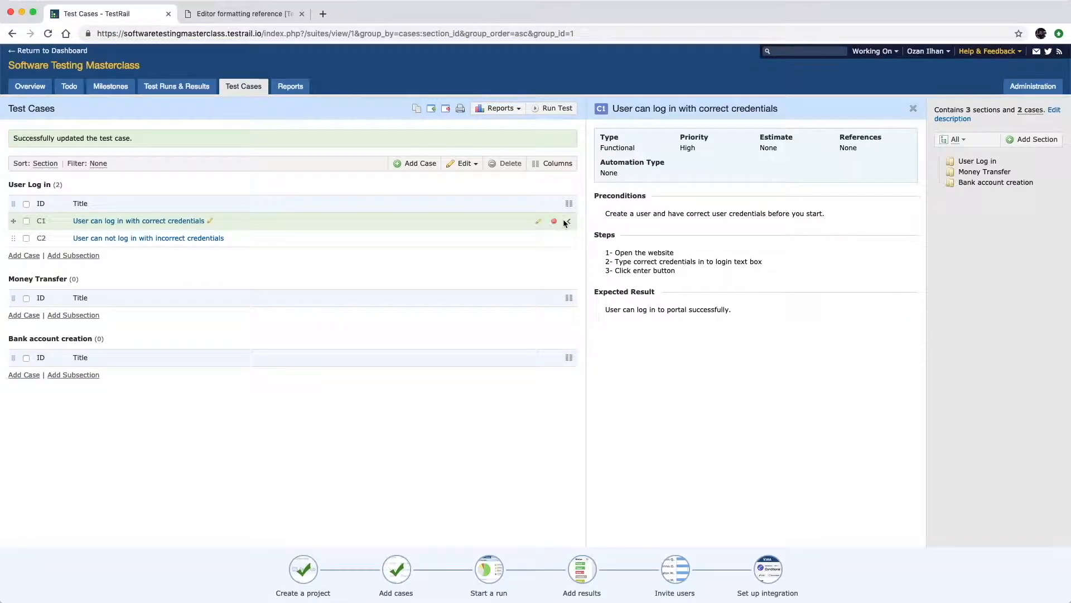
Add Money Transfer cases 'User can transfer money successfully to another accounts' and 'User can transfer money between its own accounts'.
click(34, 315)
text(User can transfer money successfully to another accoutn)
key(BackSpace)
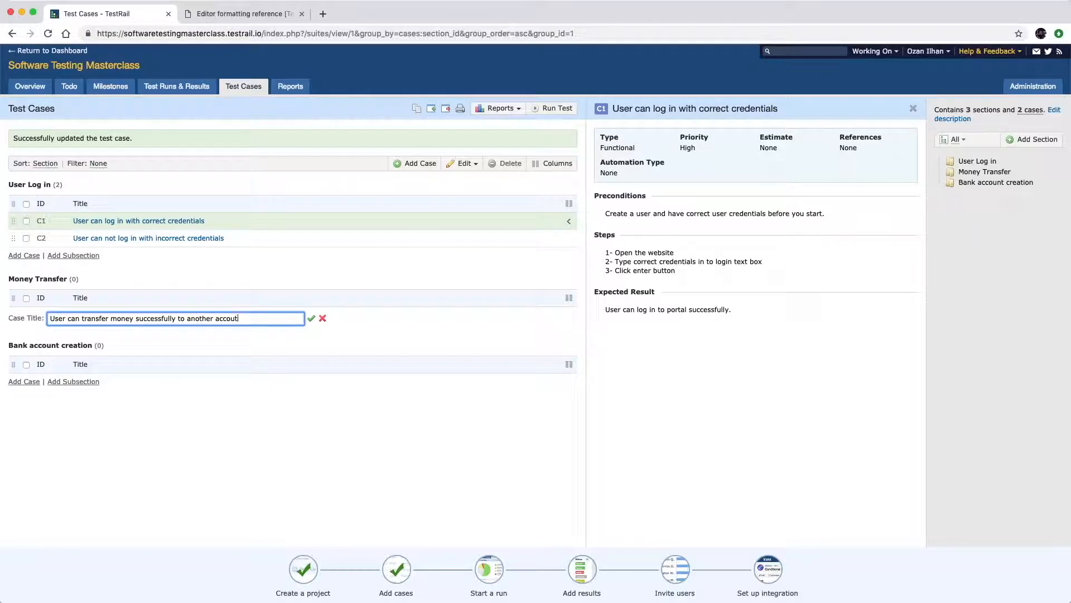
key(BackSpace)
text(nts)
key(Return)
text(User can transfer money between its own accounts)
key(Return)
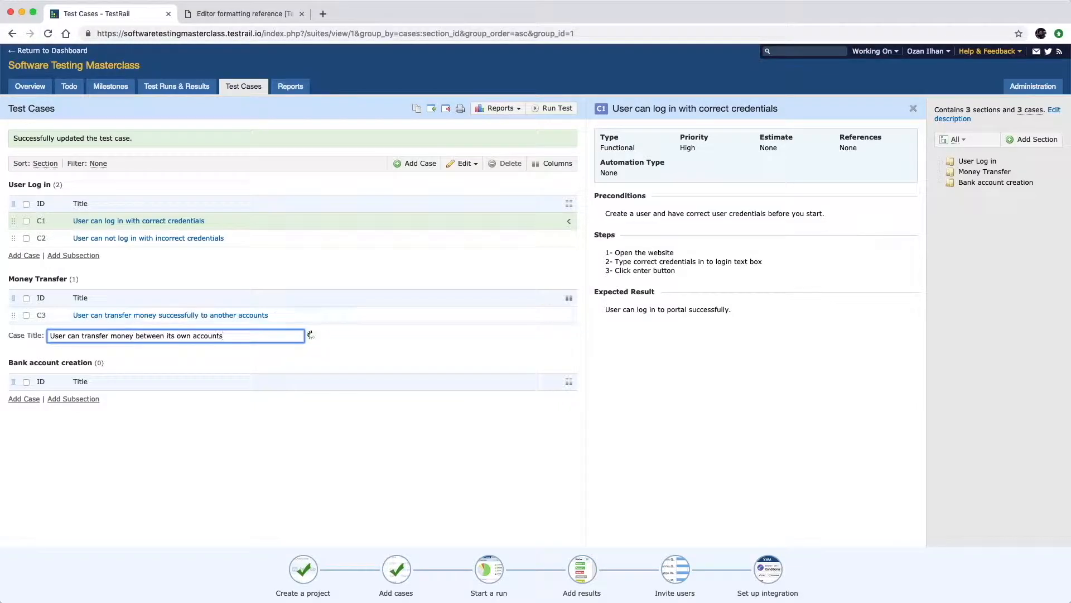
Add cases 'User can receive money from other users' (C5) and 'Deleted accounts can't receive money' (C6).
text(User can receive money t)
key(BackSpace)
text(from other users)
key(Return)
text(Deleted accou)
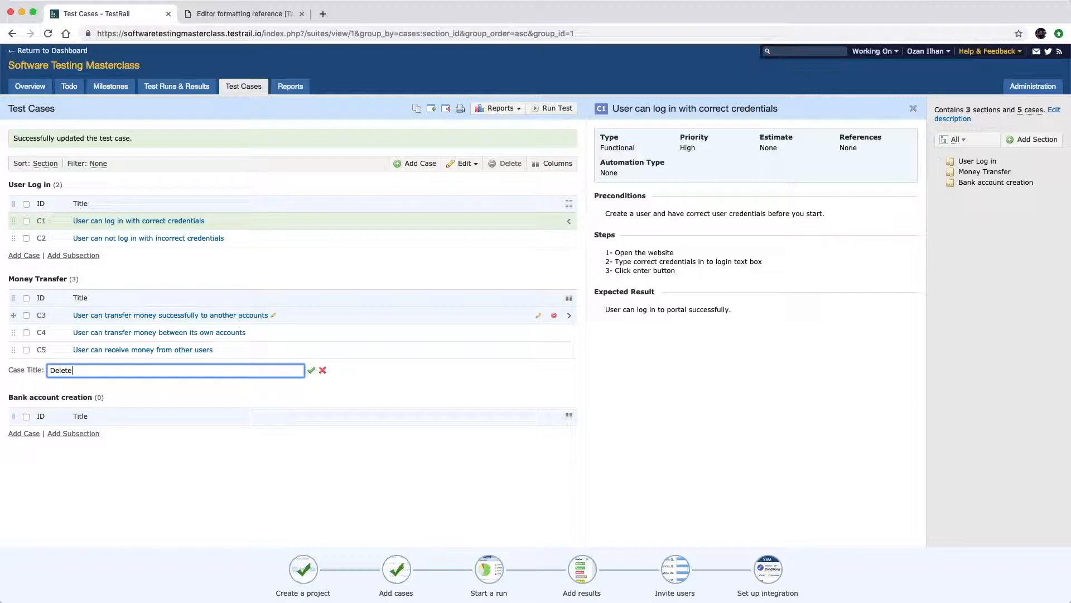
key(BackSpace)
key(BackSpace)
key(BackSpace)
text(counts can't receive money)
key(Return)
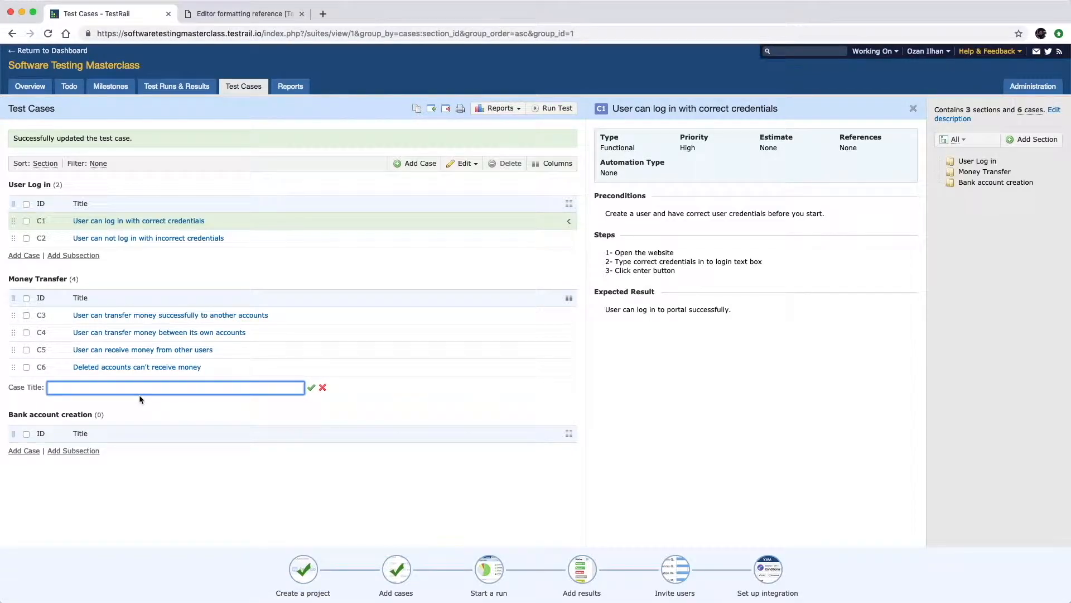
Add 'Users can create a new bank account' as C7 under Bank account creation.
click(27, 451)
text(Users can create a new bank account)
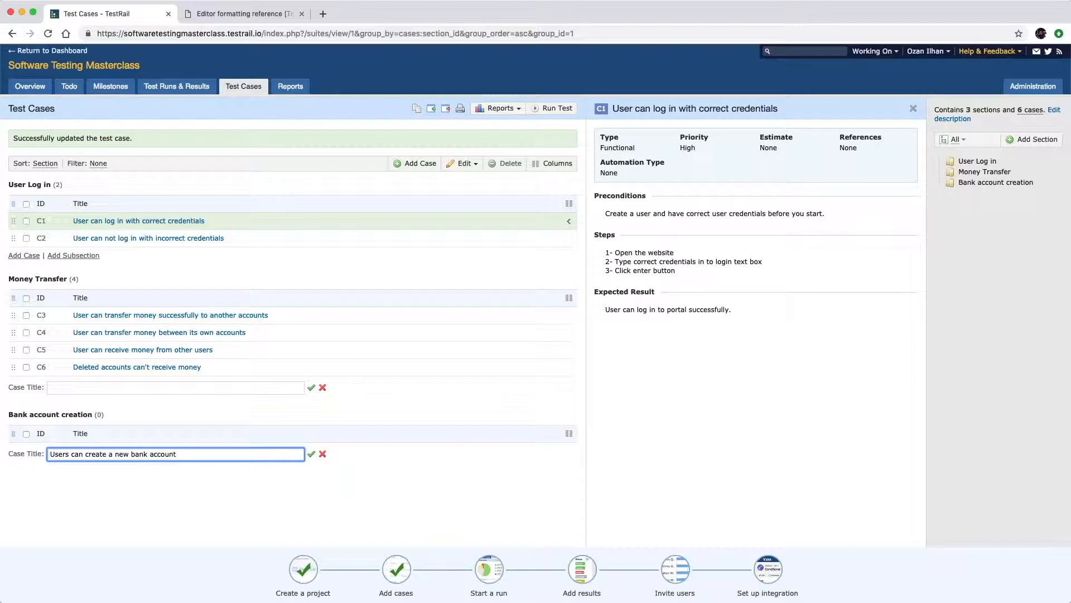
key(Return)
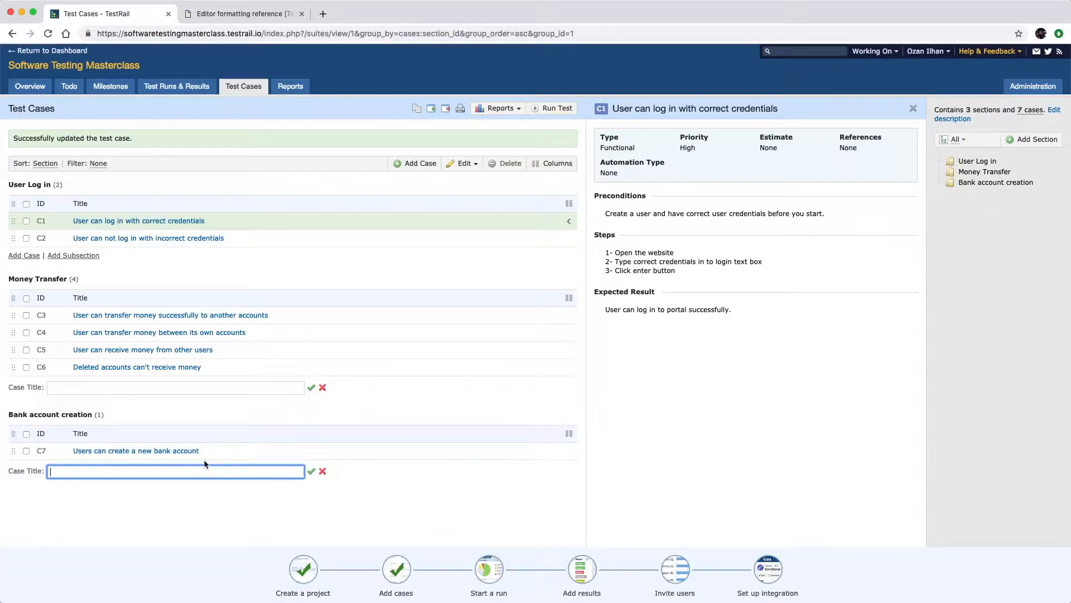
click(323, 471)
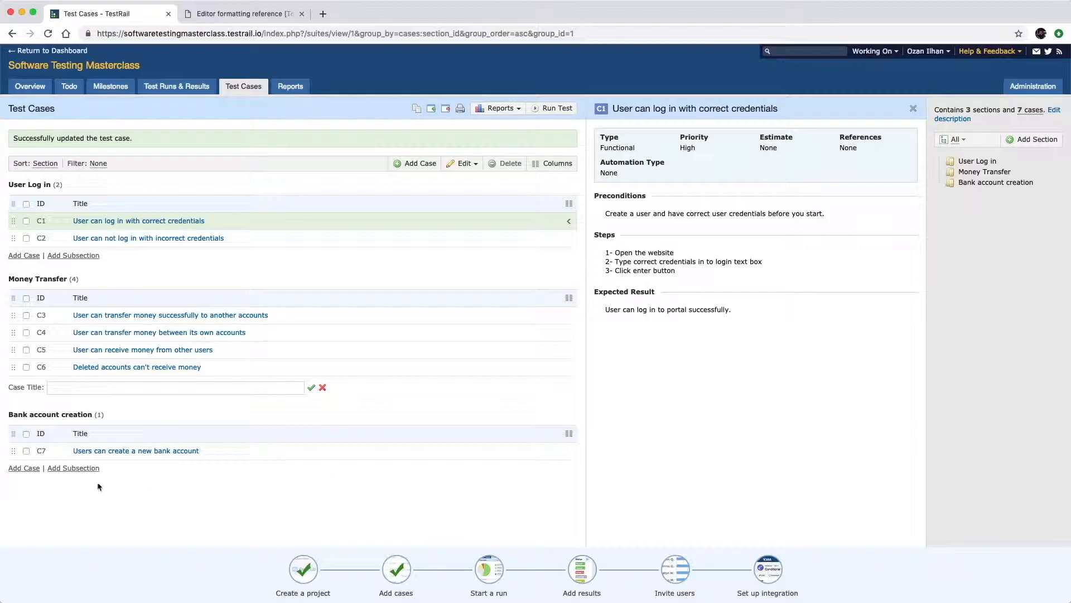
Add a 'Foreign currency accounts' subsection under Bank account creation.
click(88, 469)
text(Foreign currency accounts)
key(Return)
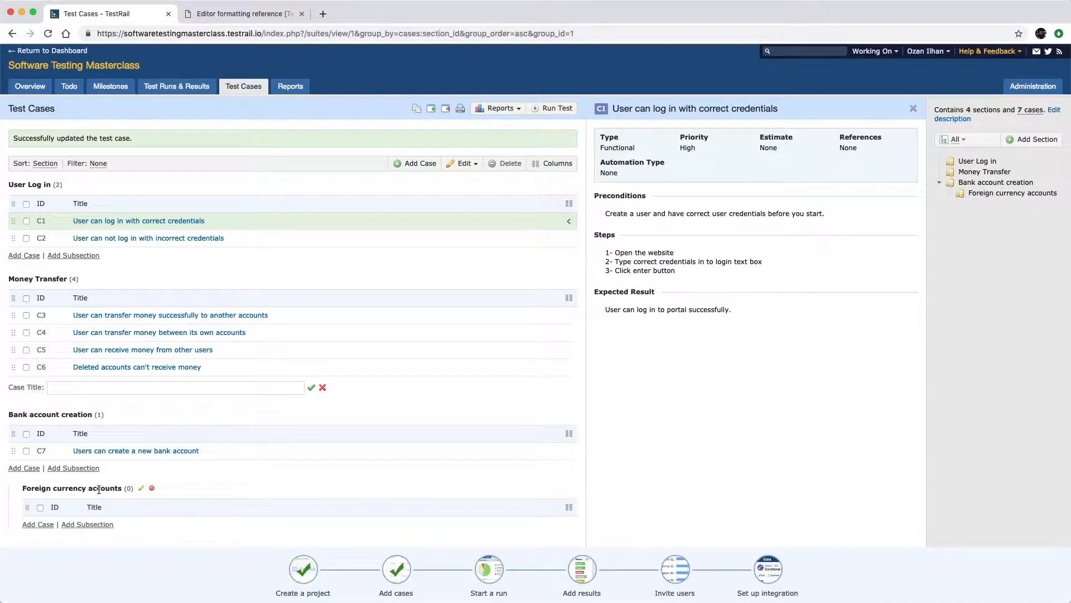
Add cases 'User can open a TRY account' (C8) and 'User can open an USD account' (C9) there.
click(40, 525)
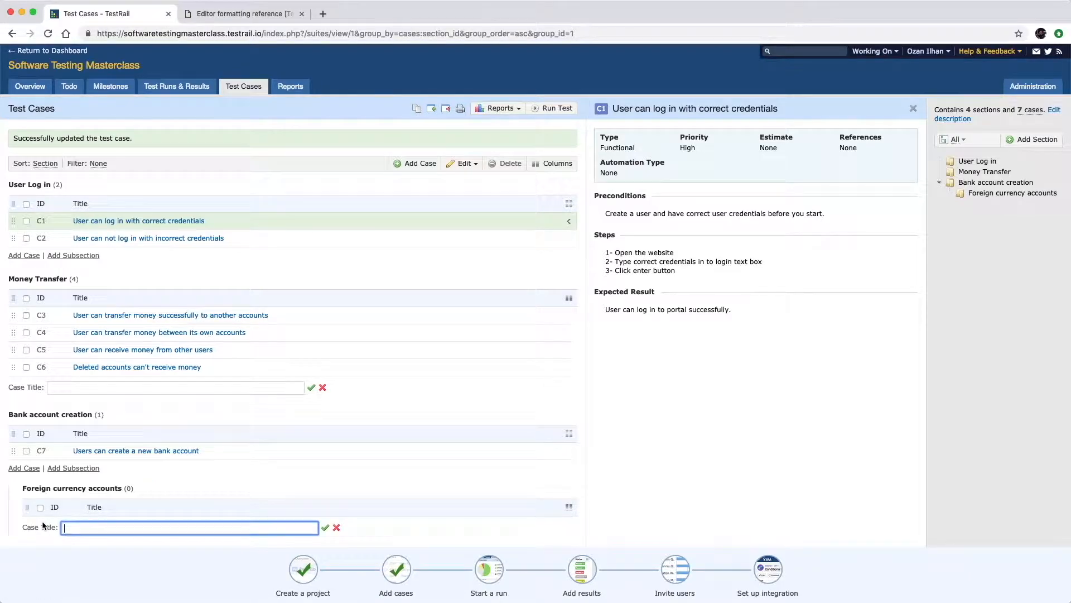
text(User can open a TRY account)
key(Return)
scroll(58, 500, down, 1)
text(User can open an U)
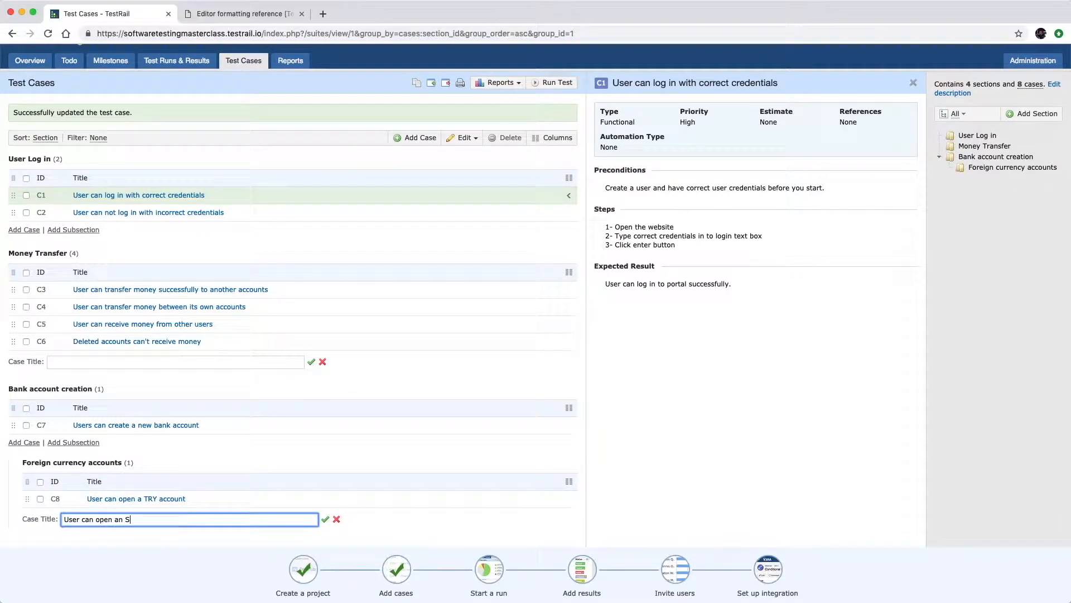
text(SD account)
key(Return)
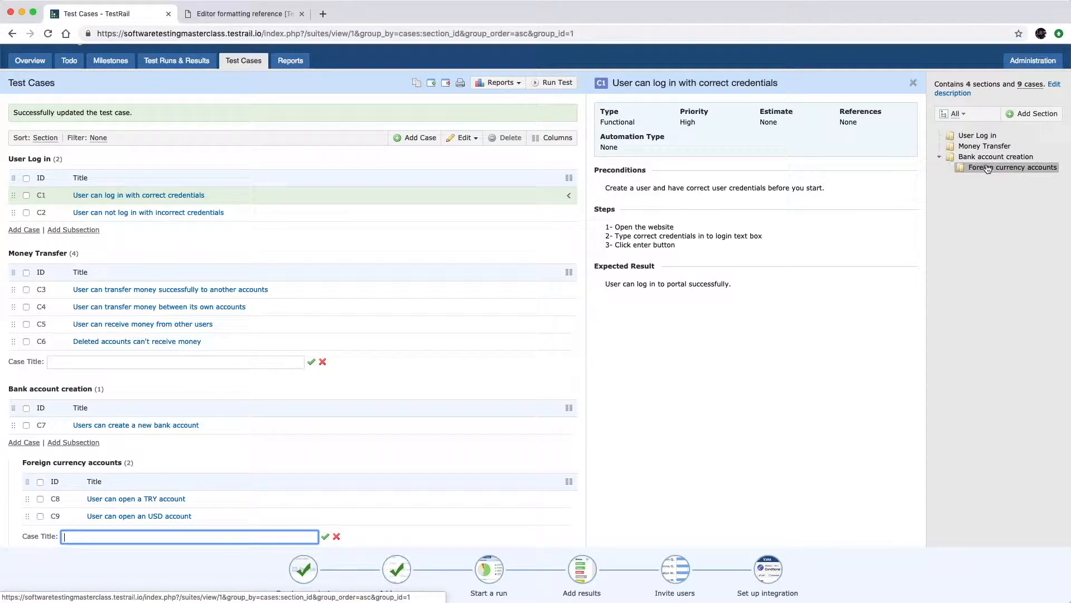
Go to the Test Runs & Results page.
click(939, 157)
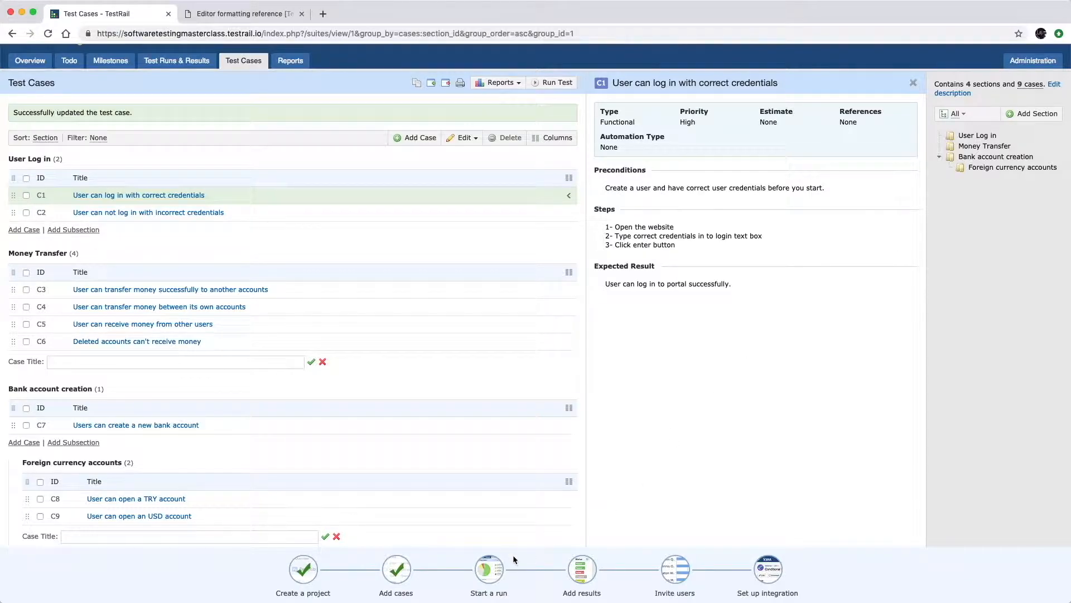
mouse_move(496, 569)
click(187, 66)
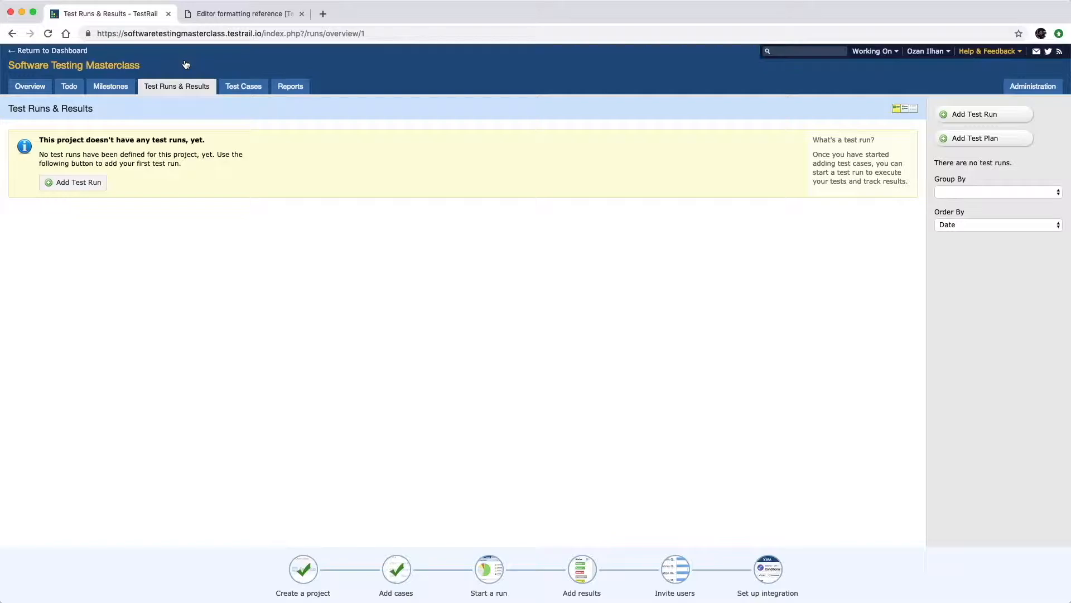
Start a new test run assigned to yourself, described 'Test run for online banking application'.
click(79, 183)
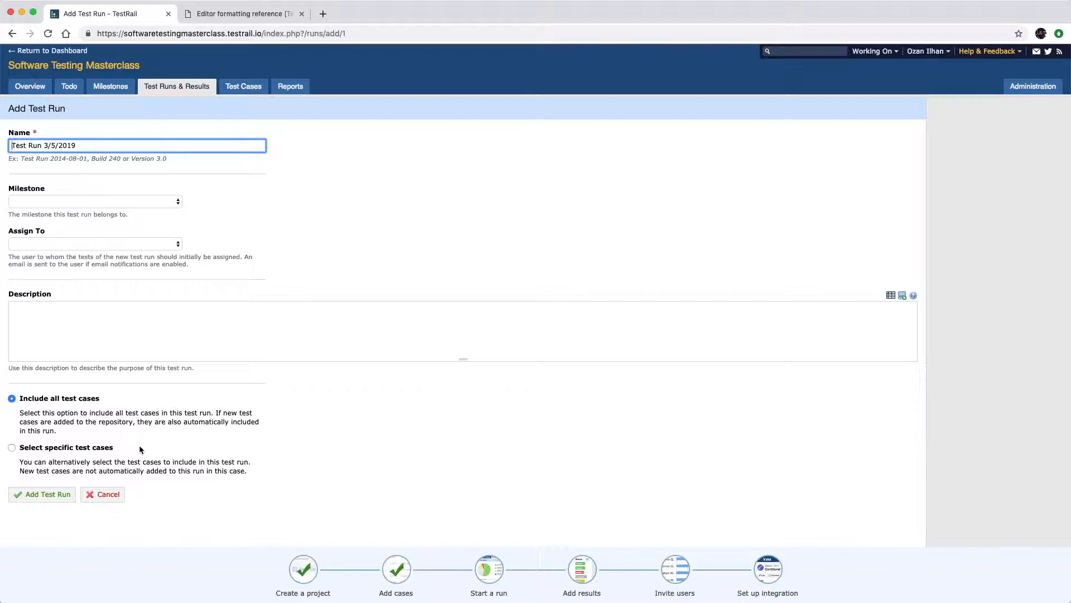
click(122, 202)
click(122, 202)
click(112, 244)
click(81, 272)
click(67, 317)
text(Test run fir)
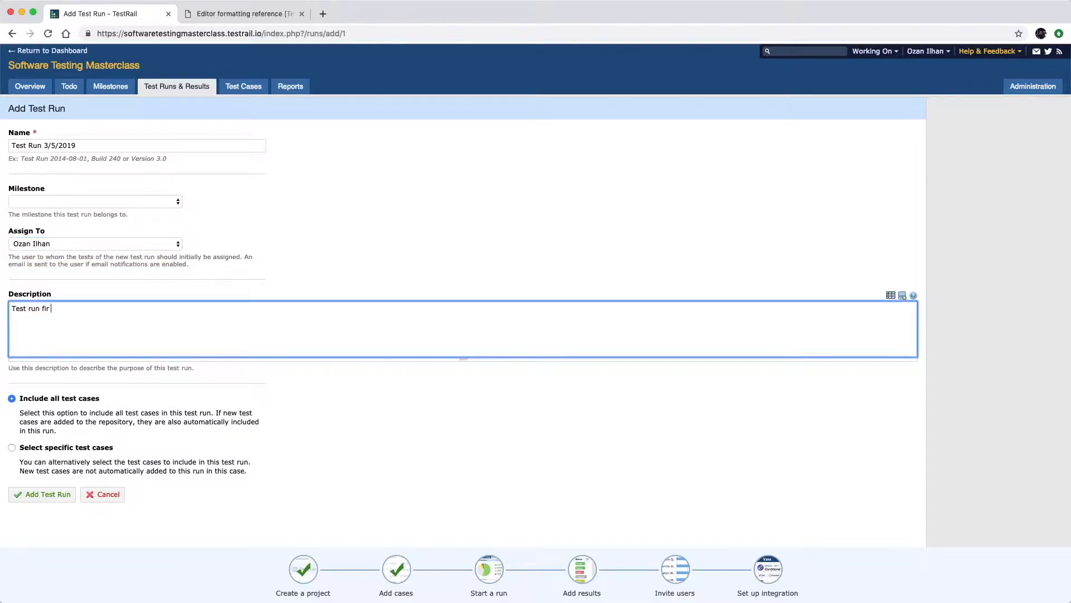
key(BackSpace)
key(BackSpace)
text(or online banking application)
Save Test Run 3/5/2019 and review its nine untested tests, opening T1's status choices.
click(45, 495)
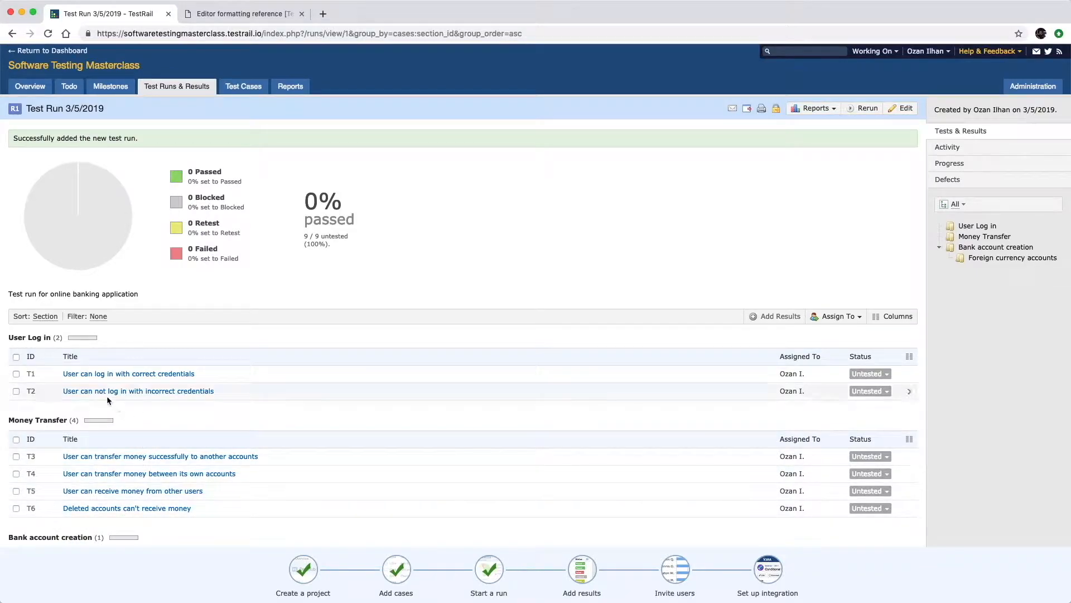
scroll(105, 394, down, 2)
scroll(105, 394, down, 3)
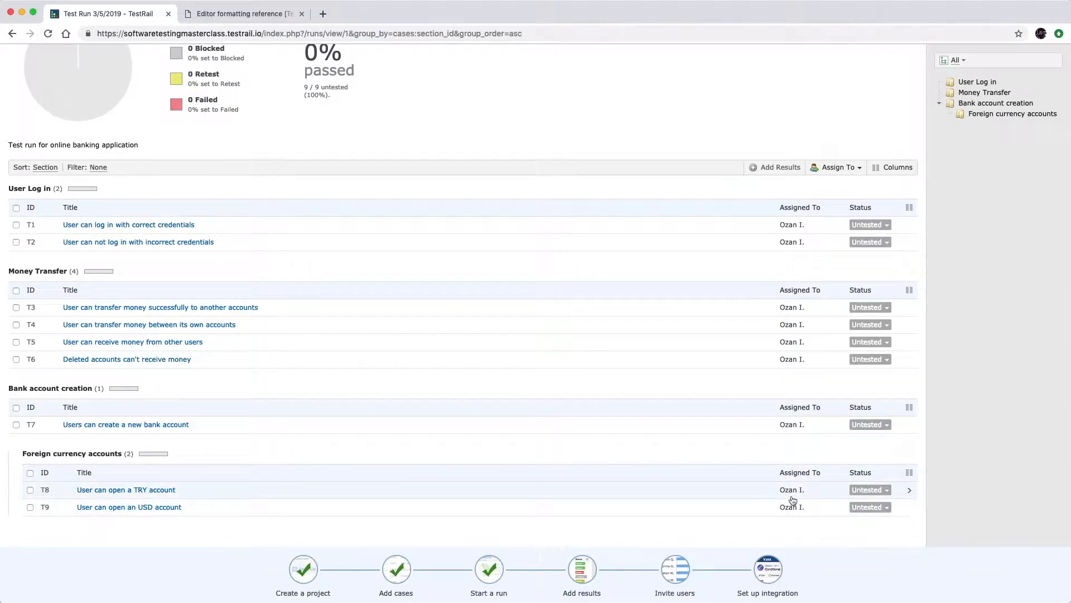
scroll(897, 310, up, 2)
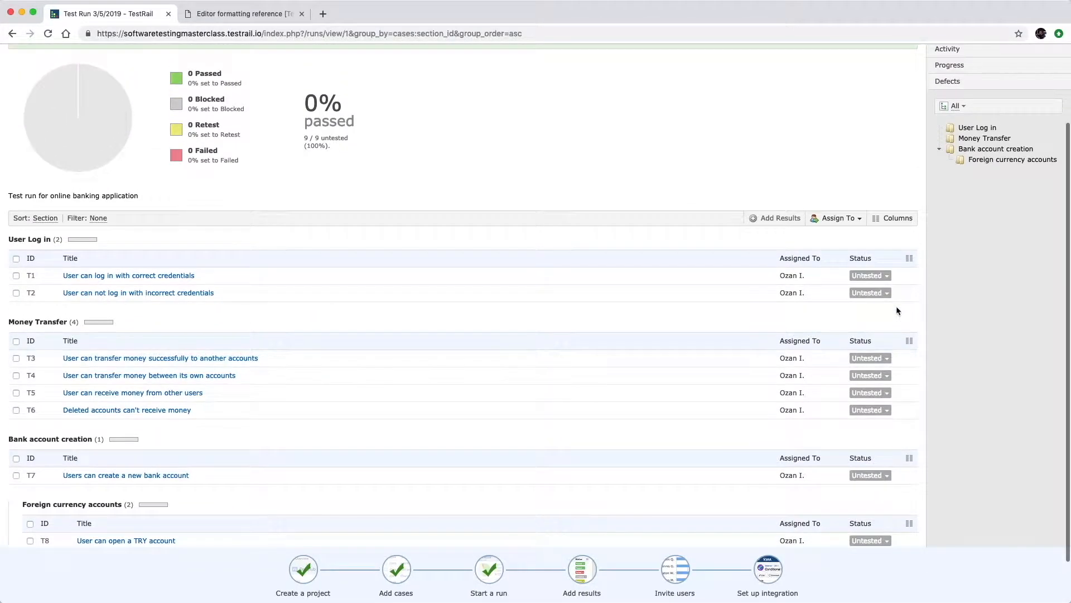
click(886, 279)
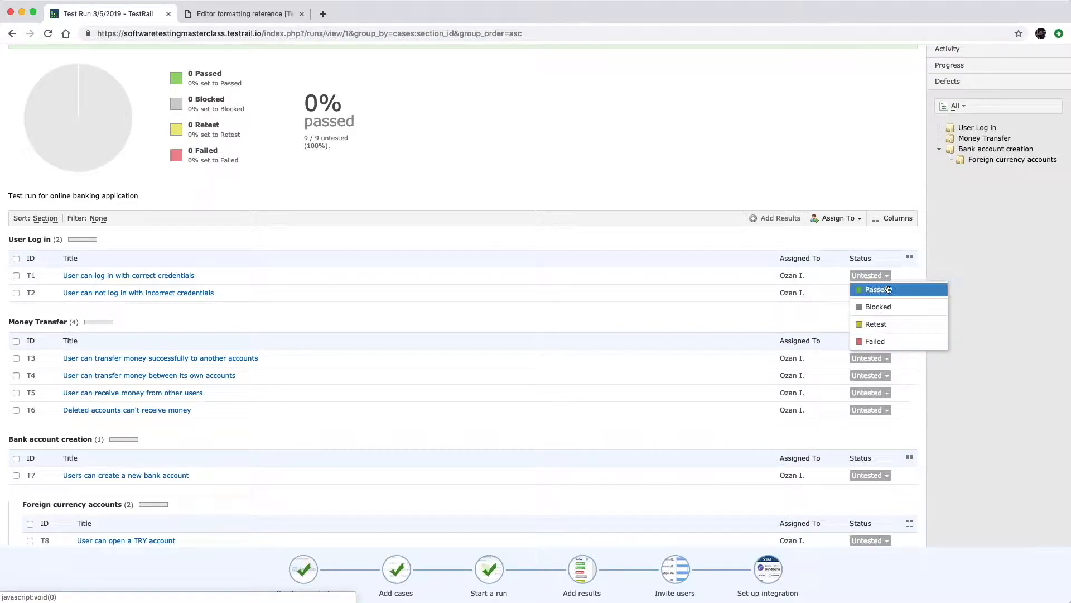
scroll(350, 212, up, 4)
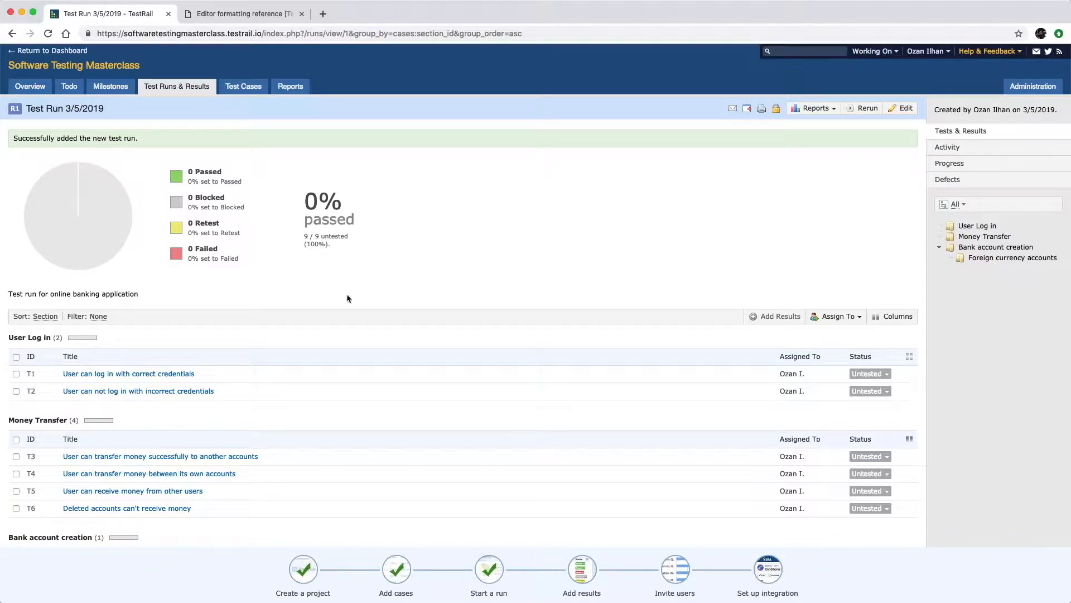
scroll(377, 279, down, 2)
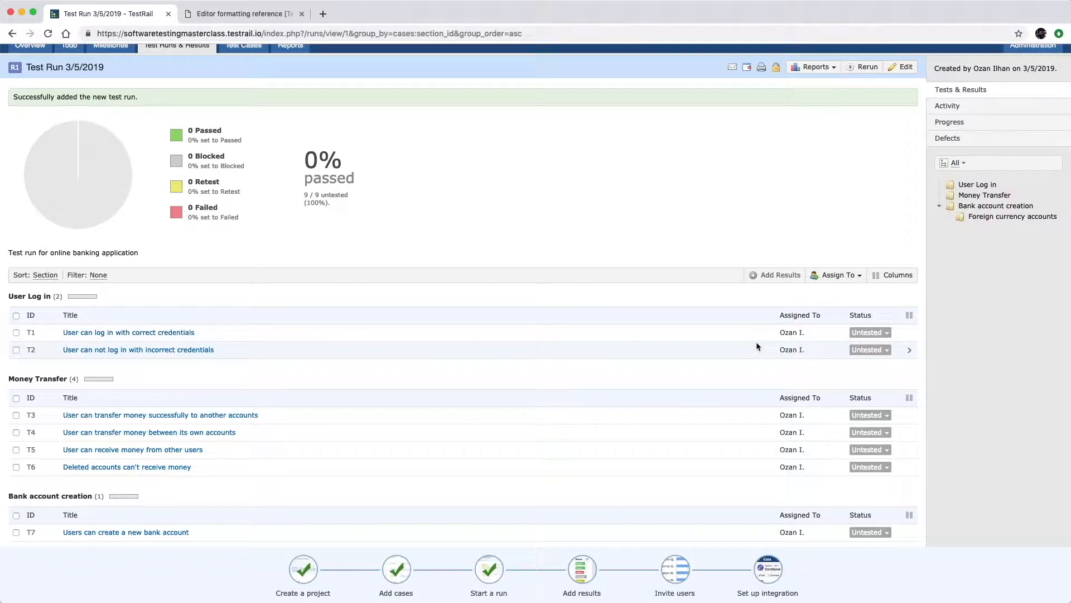
Mark T1 Passed with a comment that it was tested on the acceptance environment.
click(866, 333)
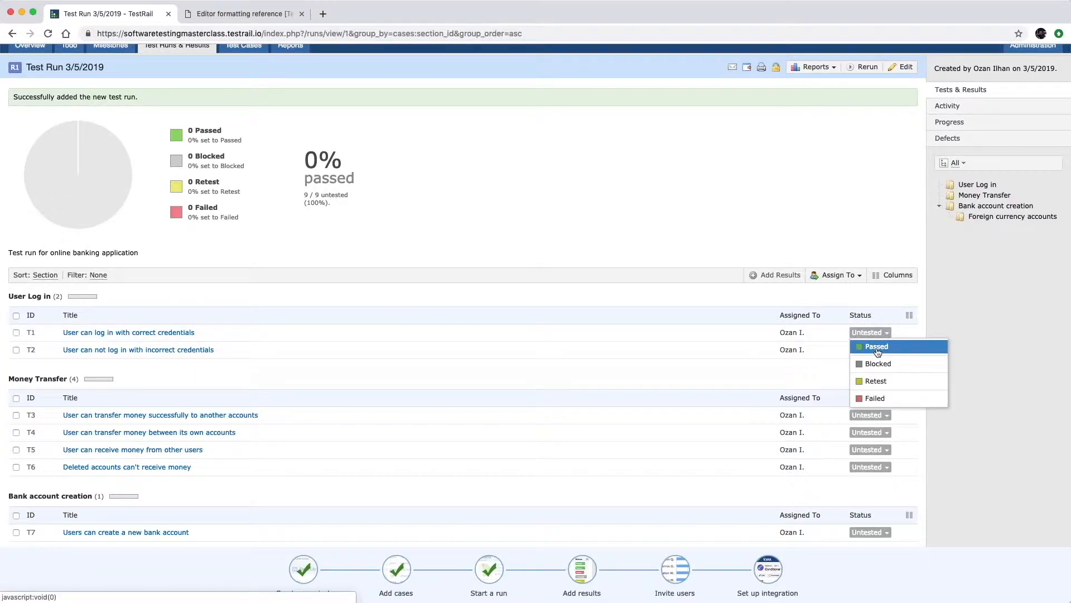
click(876, 347)
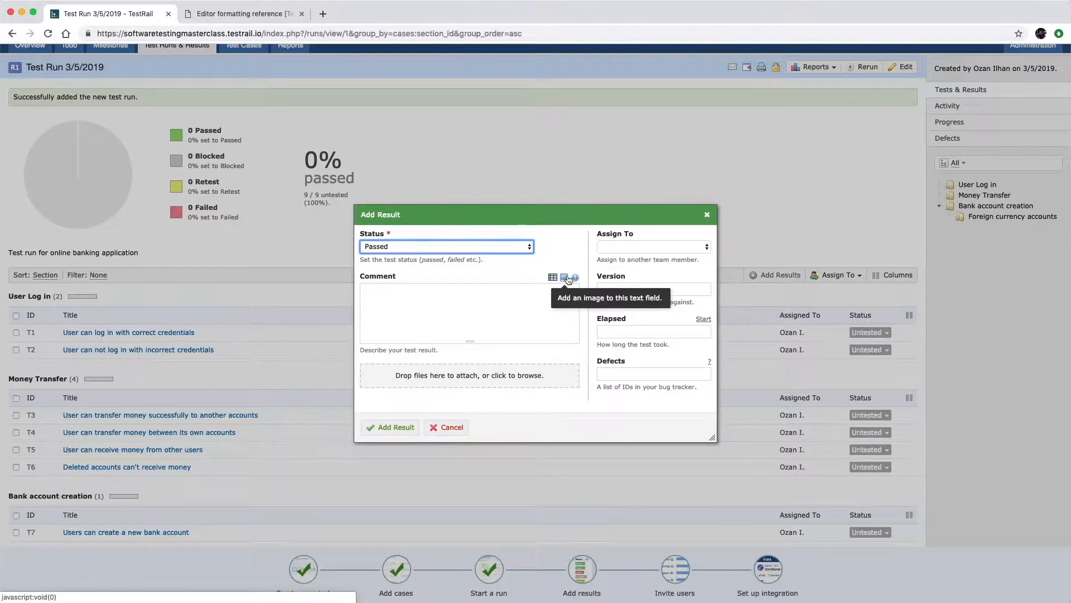
click(524, 296)
text(Tested on acc)
text(eptance environment.)
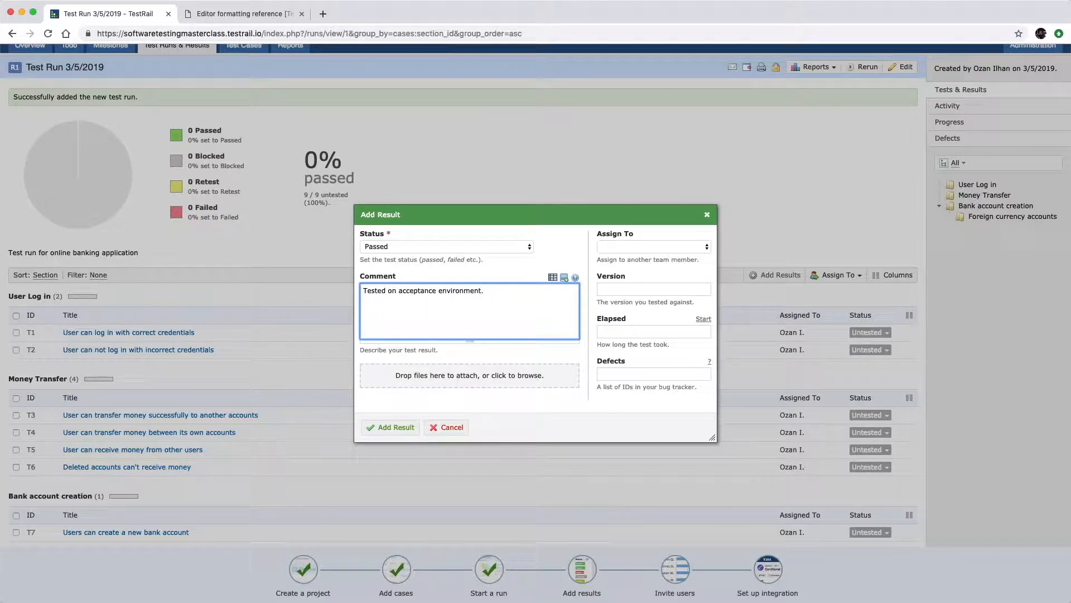
key(BackSpace)
click(401, 426)
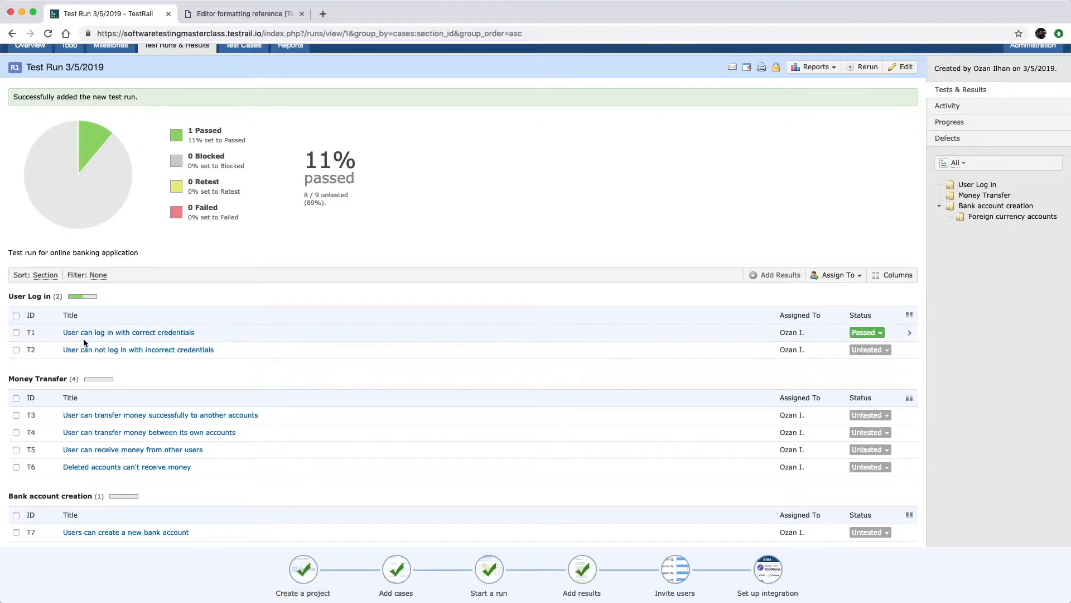
click(16, 350)
Mark all selected Money Transfer and Bank account creation tests as Passed in bulk.
click(16, 398)
click(16, 515)
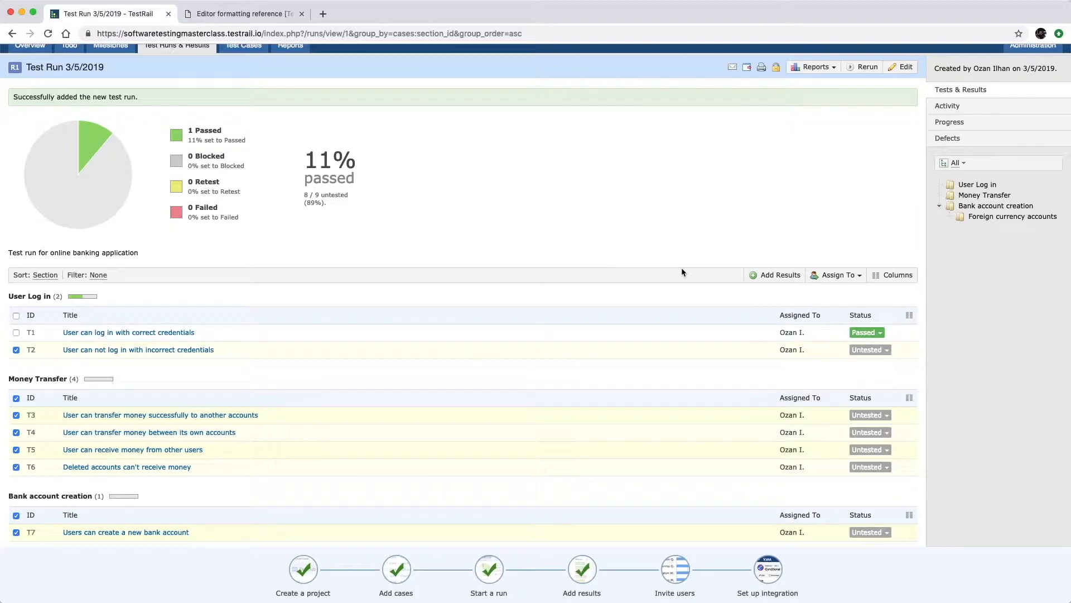
click(779, 279)
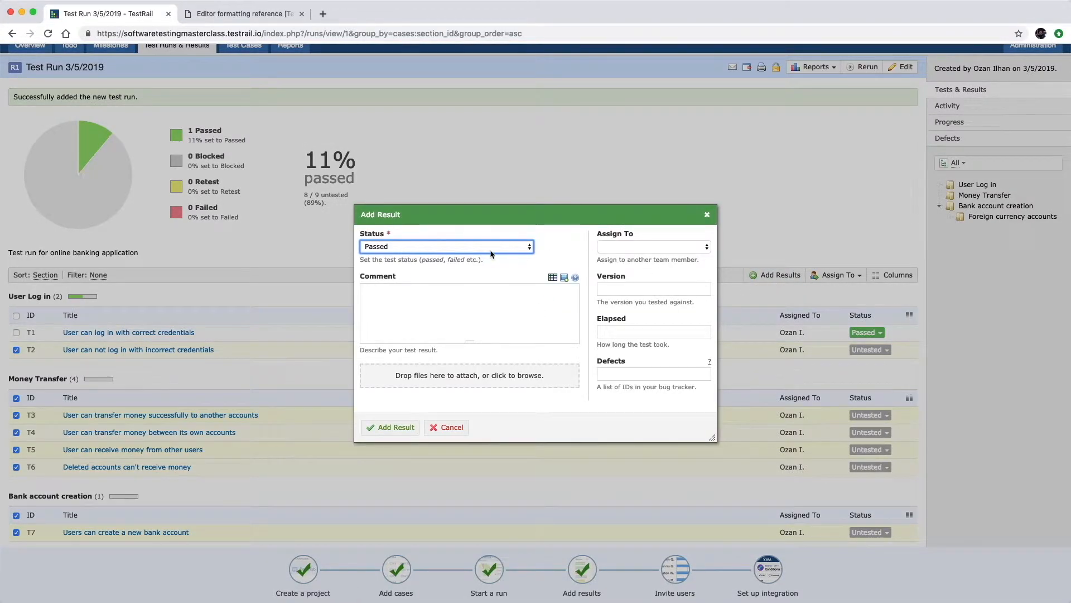
click(409, 427)
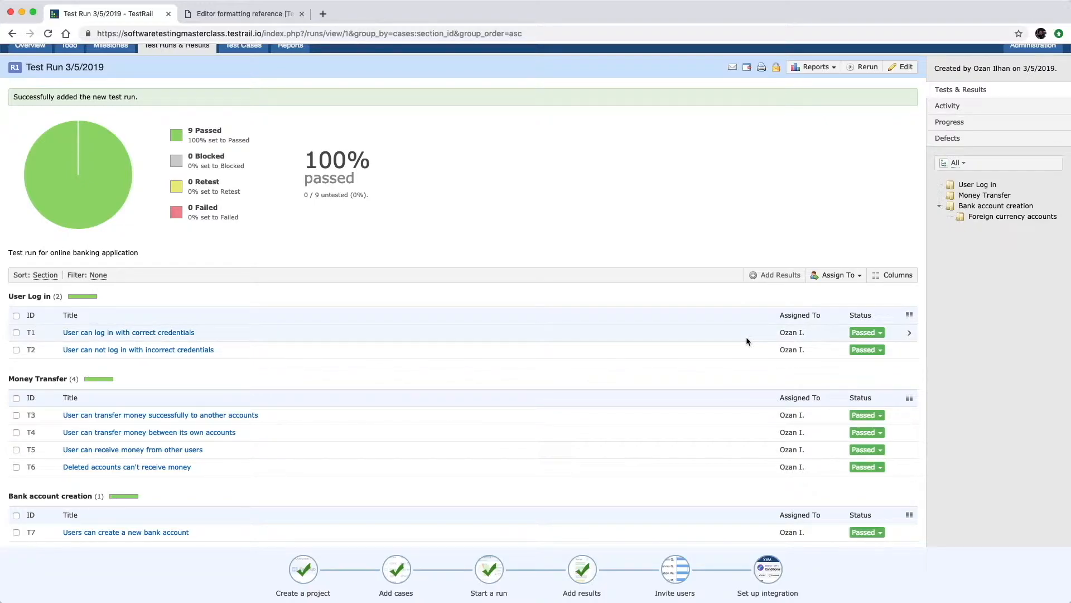
Set T2 to Failed with the comment 'a new bug appeared'.
click(879, 353)
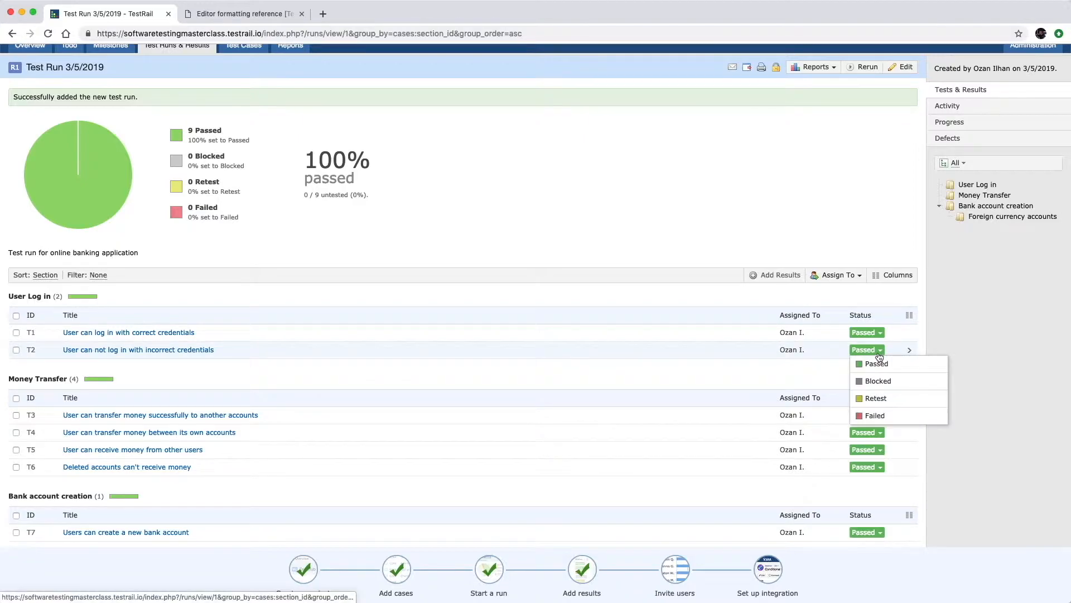
click(875, 415)
click(450, 306)
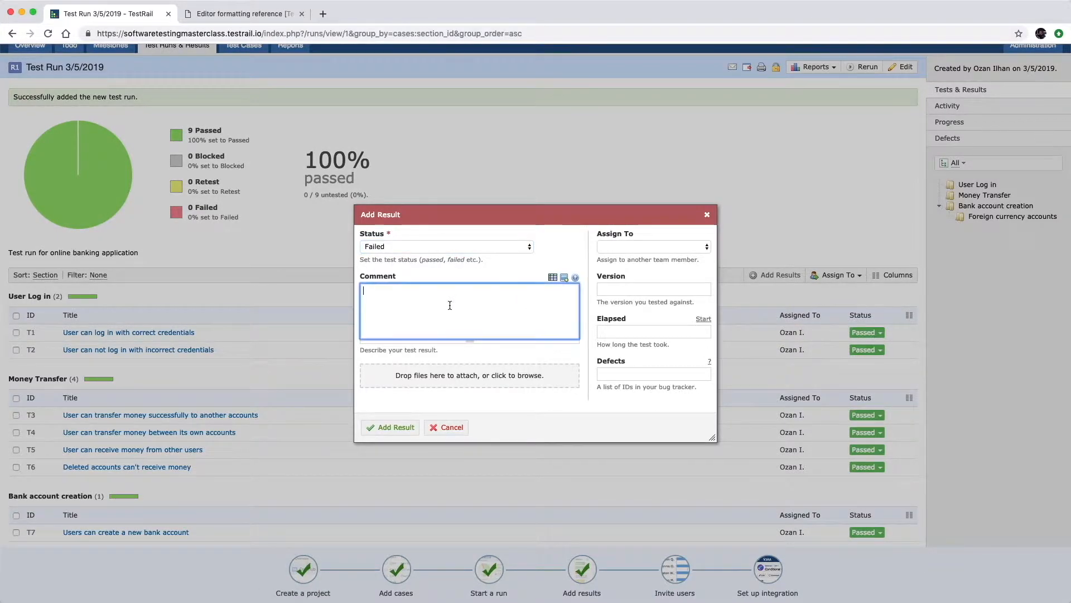
text(a new bug appeared)
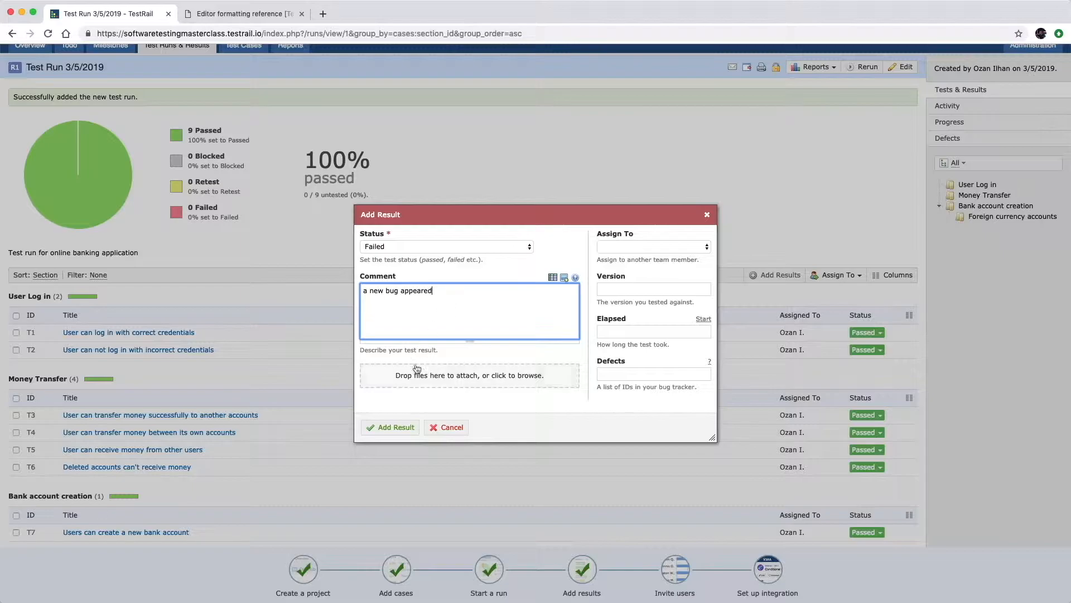
click(410, 428)
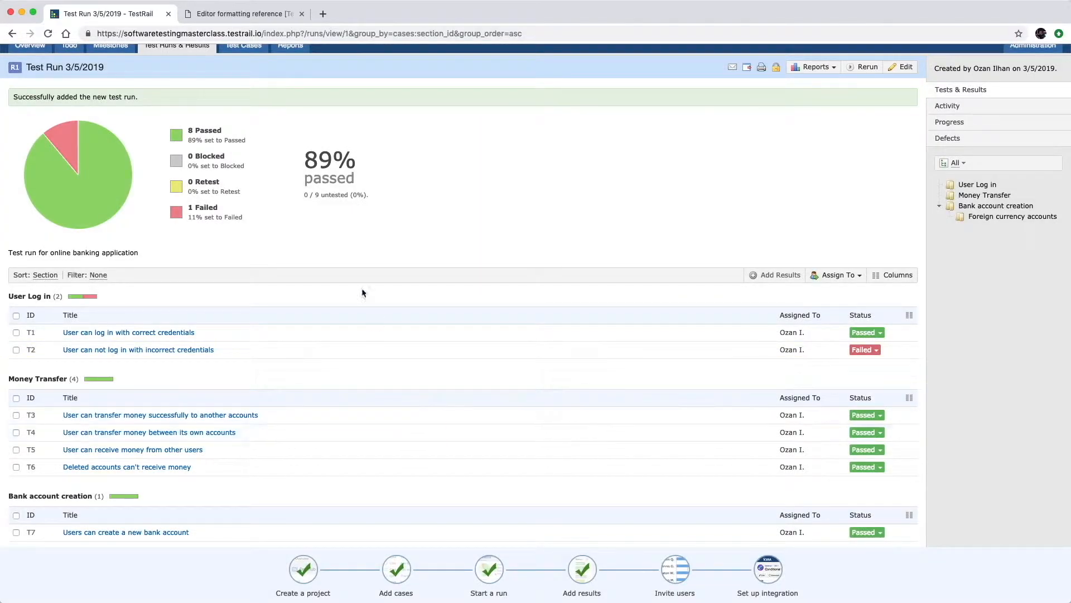
mouse_move(107, 222)
scroll(390, 237, down, 1)
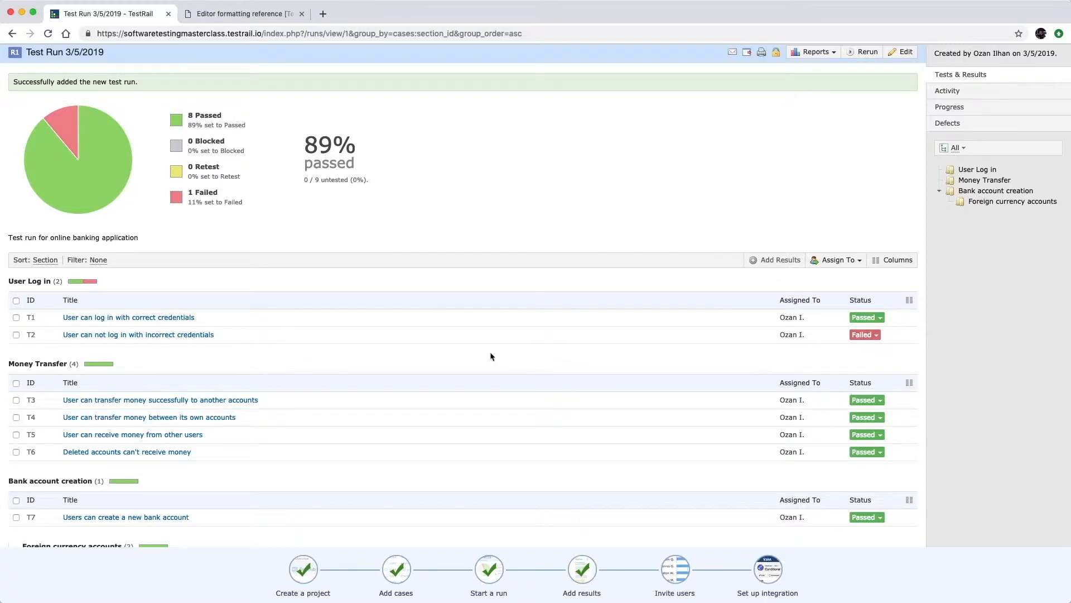
mouse_move(675, 573)
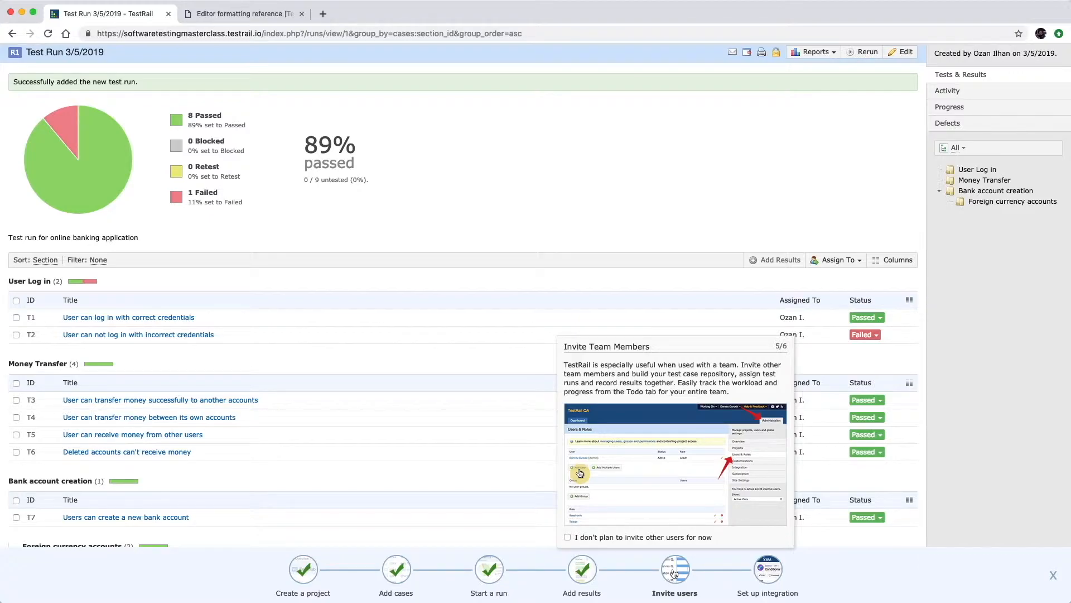
scroll(790, 310, up, 1)
Add user 'Test User 2' with their email address under Administration > Users & Roles.
click(1028, 88)
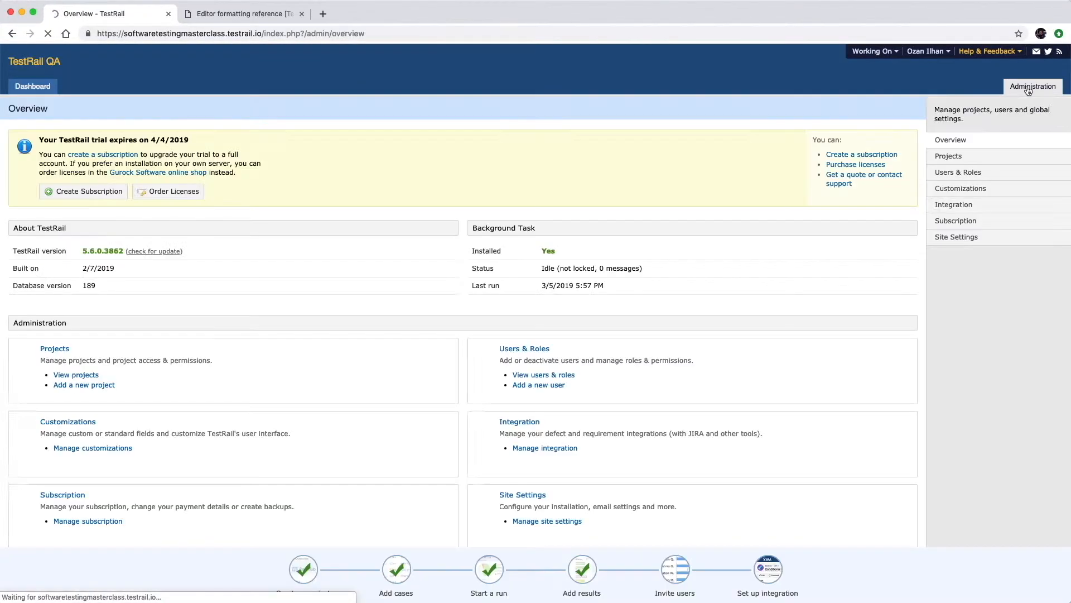
click(979, 173)
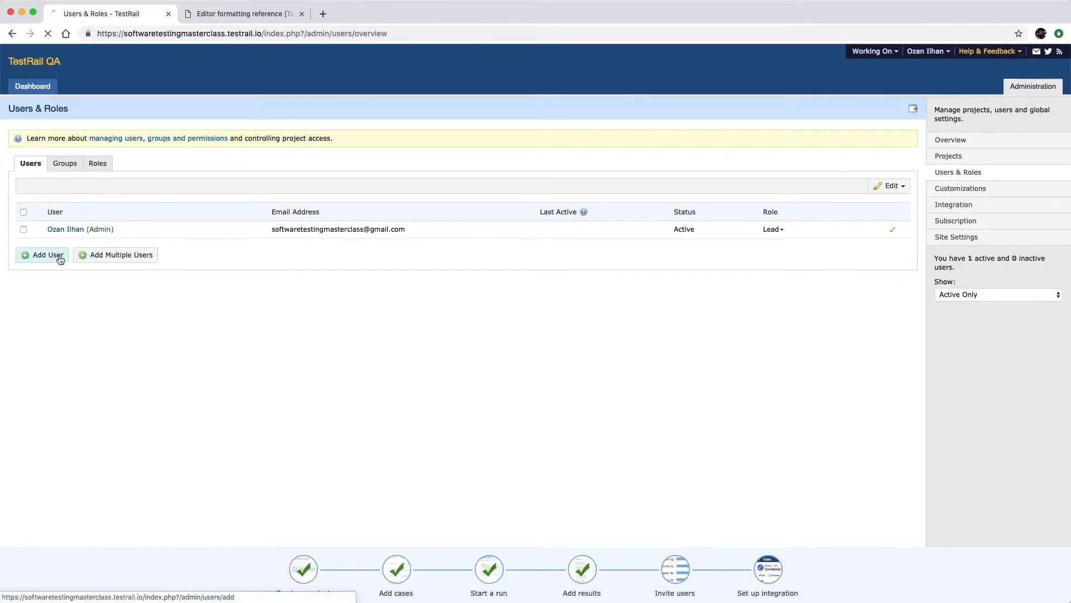
click(60, 257)
text(Test yser)
key(BackSpace)
key(BackSpace)
key(BackSpace)
key(BackSpace)
key(BackSpace)
text(User 2)
key(Tab)
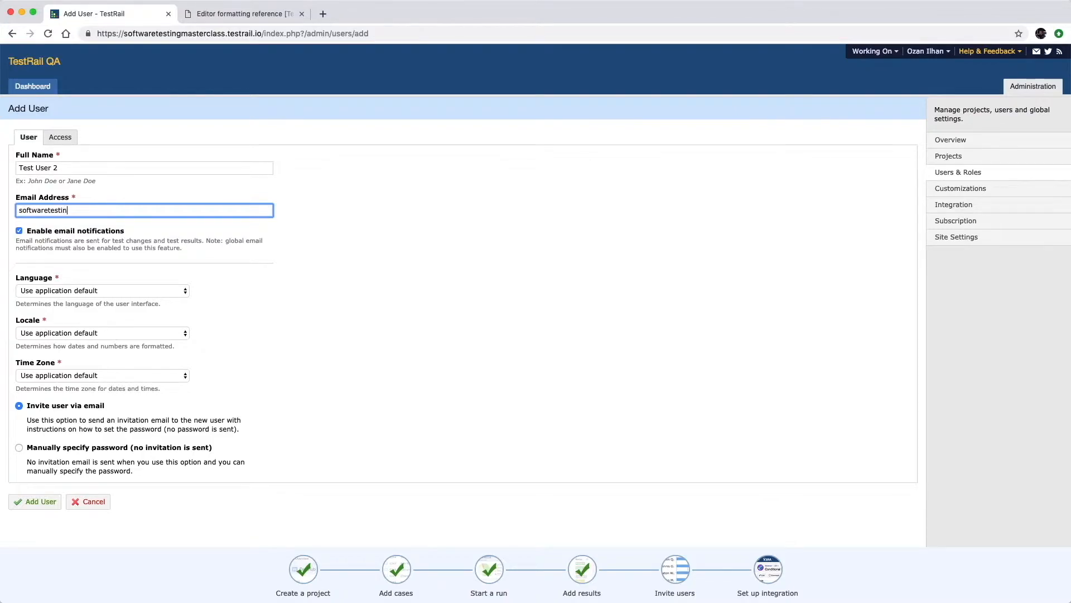
click(50, 504)
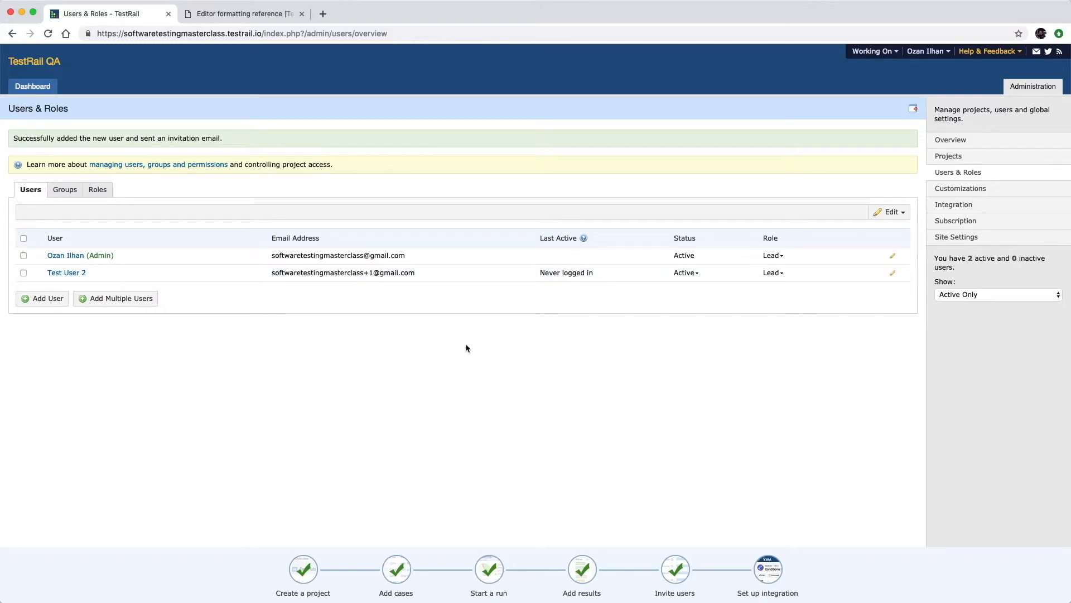
Keep Test User 2's status Active and role Lead.
click(692, 278)
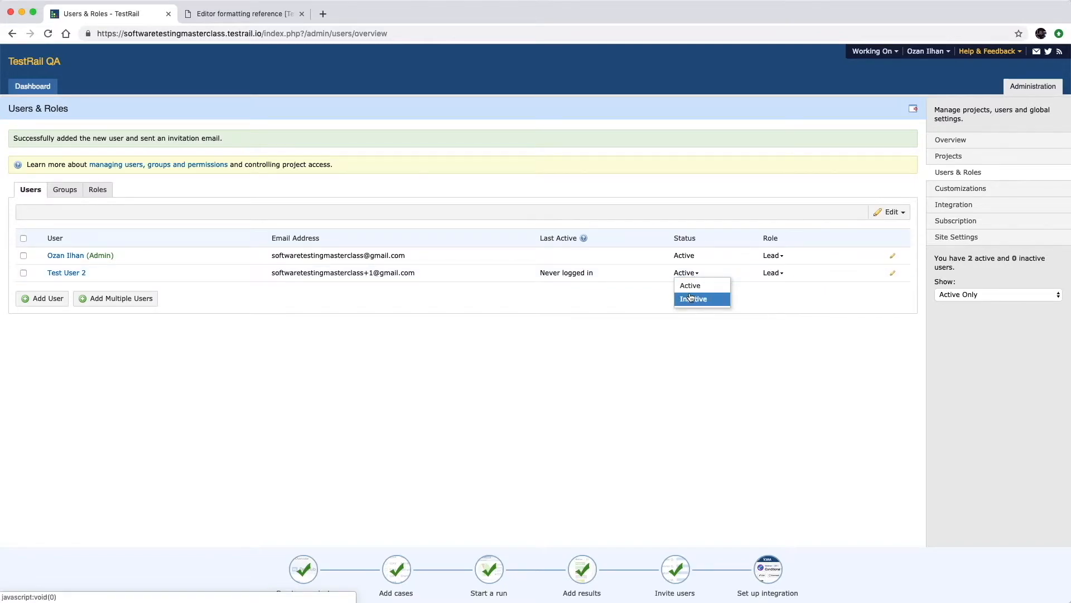
click(690, 284)
click(776, 273)
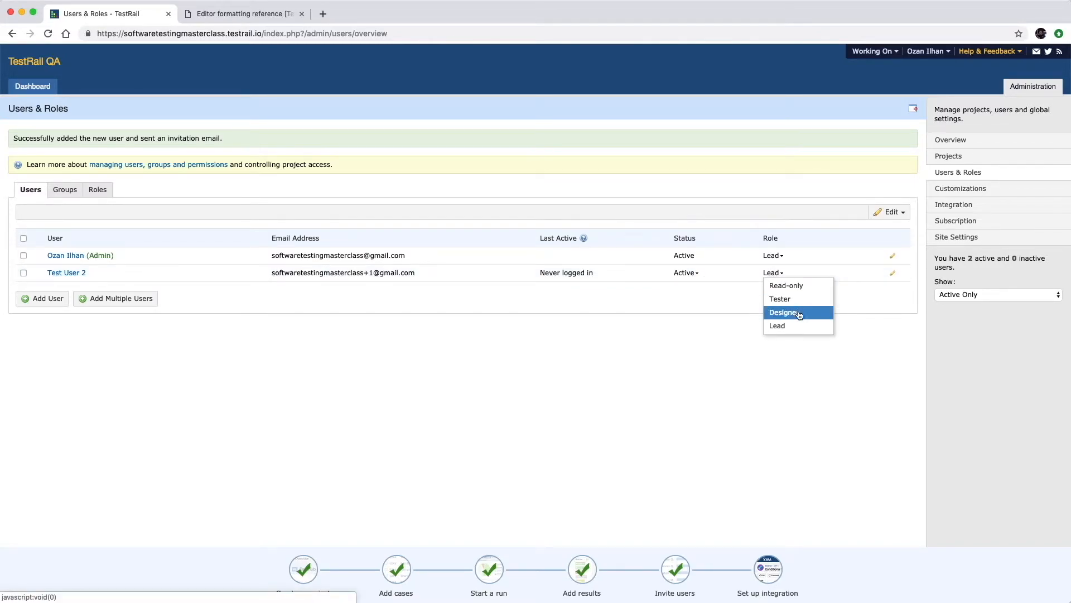
click(824, 358)
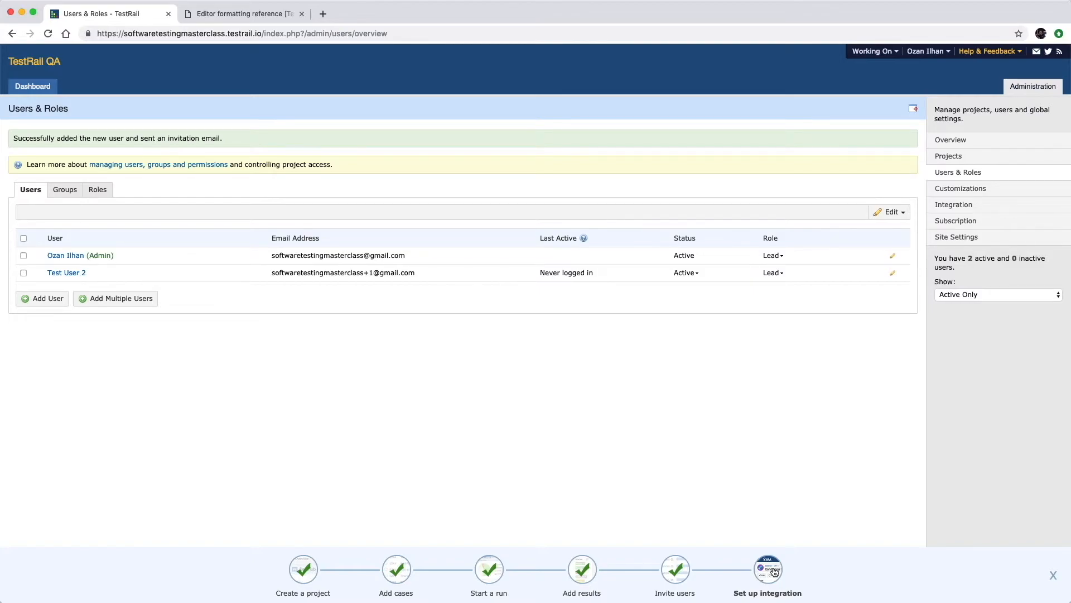
Open the JIRA integration setup form under Administration > Integration.
click(769, 576)
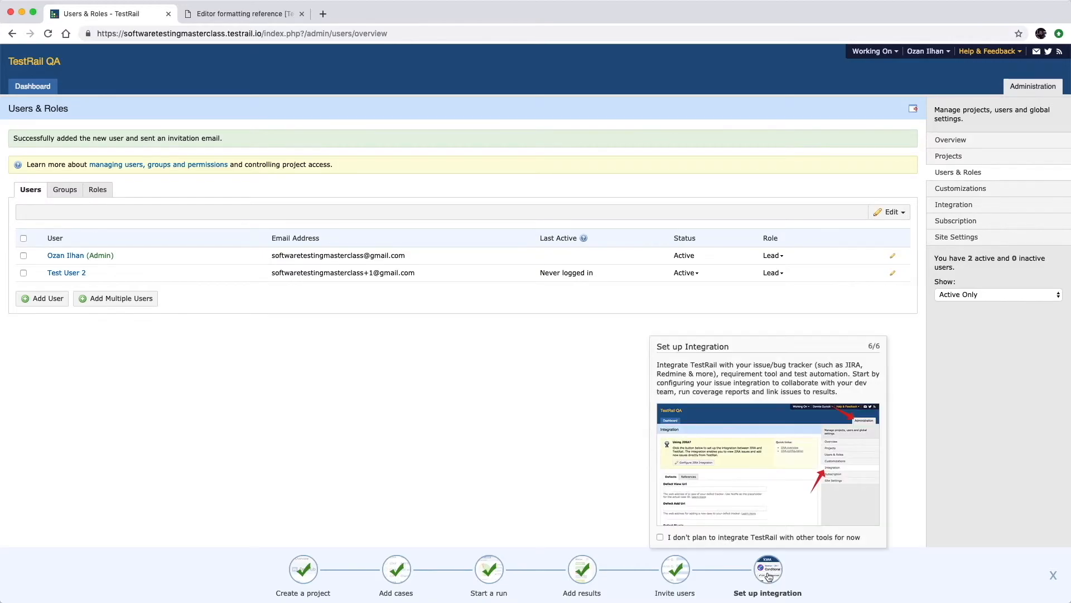
click(967, 205)
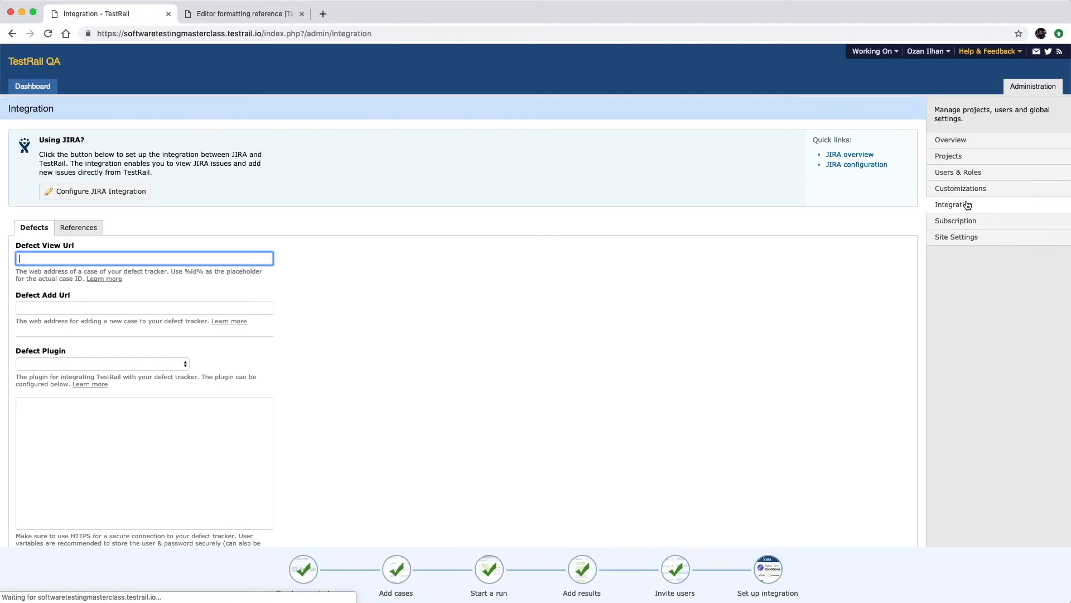
click(134, 194)
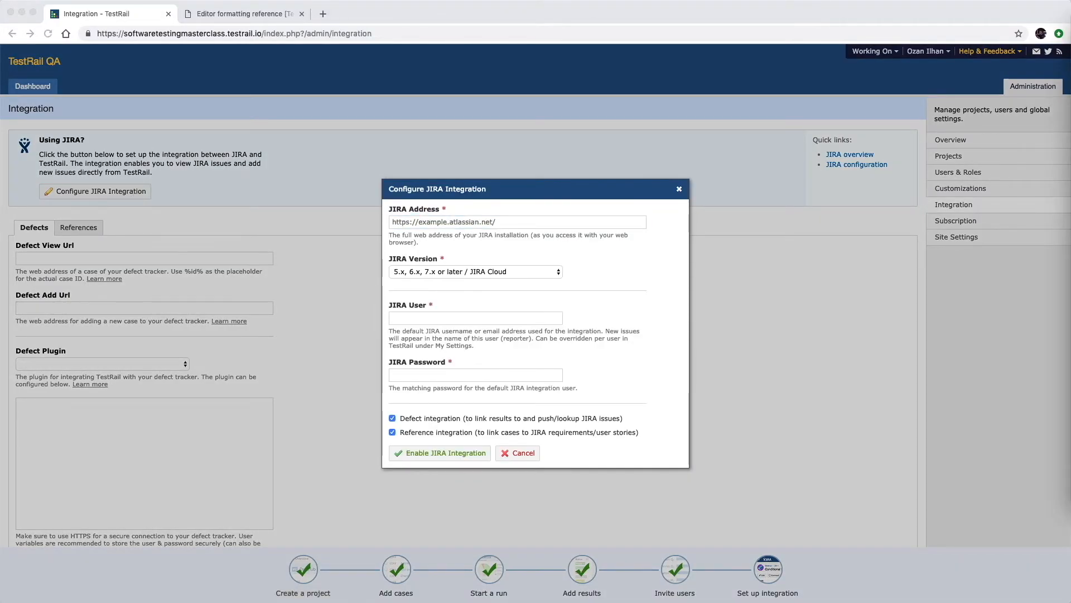
Enter the team's Atlassian site address, JIRA account e-mail and password, then enable JIRA integration.
triple_click(577, 216)
text(https://softwaretestingmasterclass.atlassian.net)
key(Tab)
key(Tab)
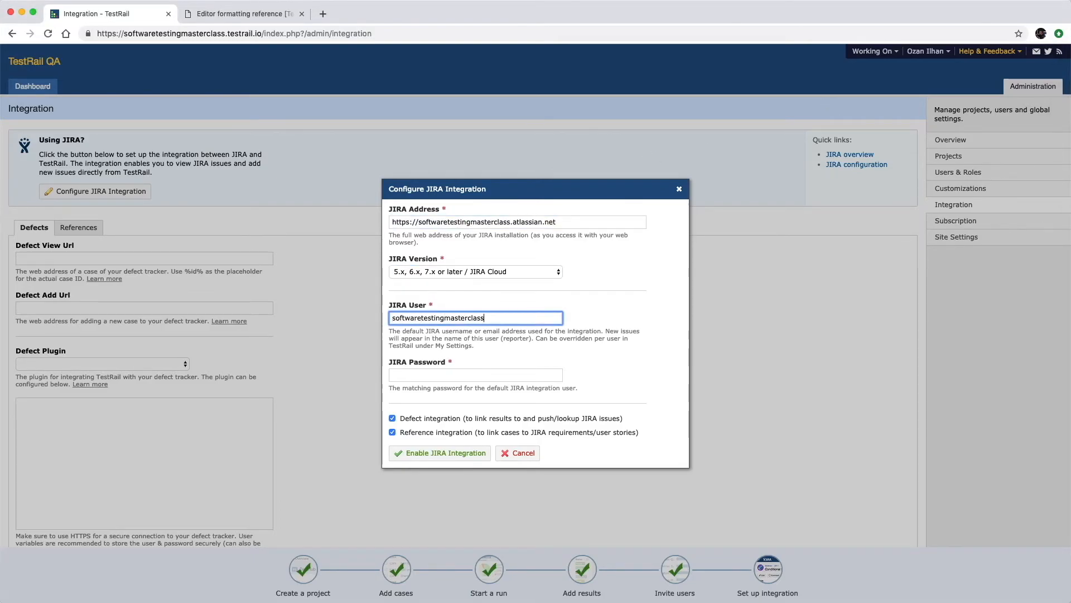
key(Tab)
text(•••••••••••)
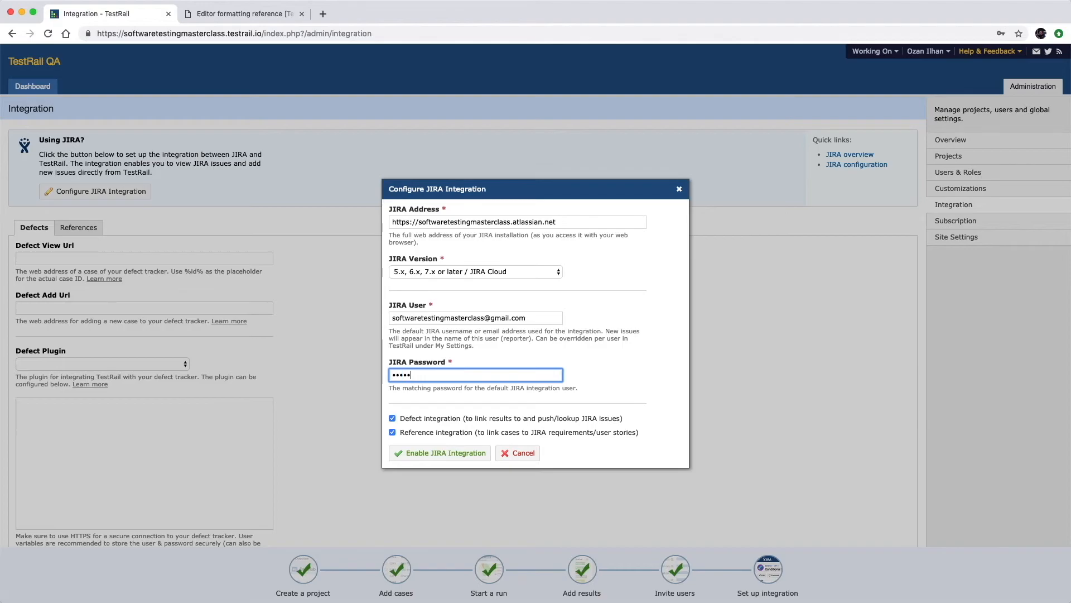
text(••••••)
click(446, 453)
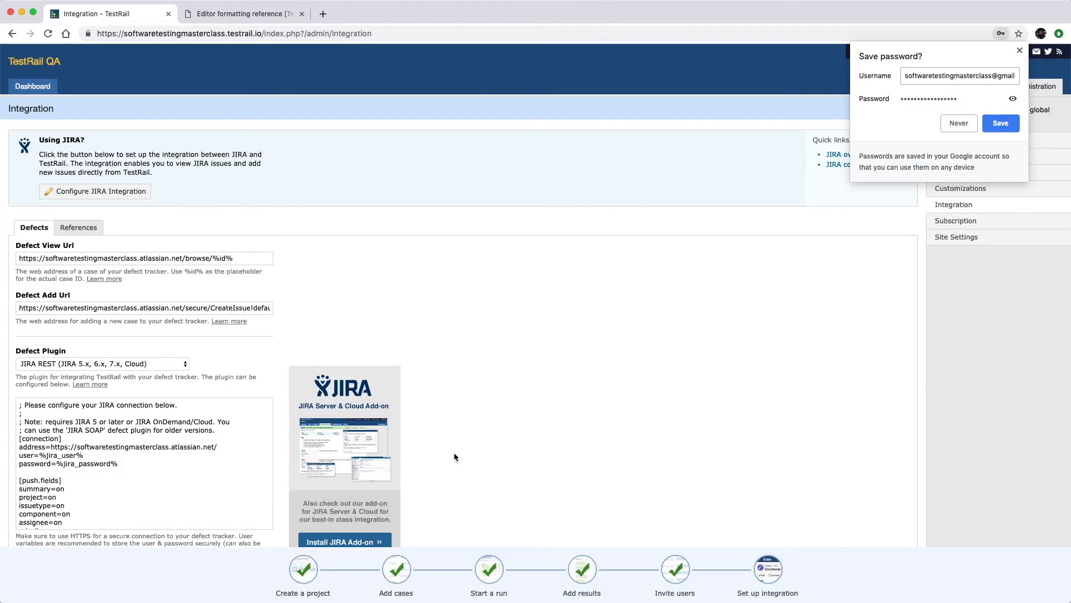